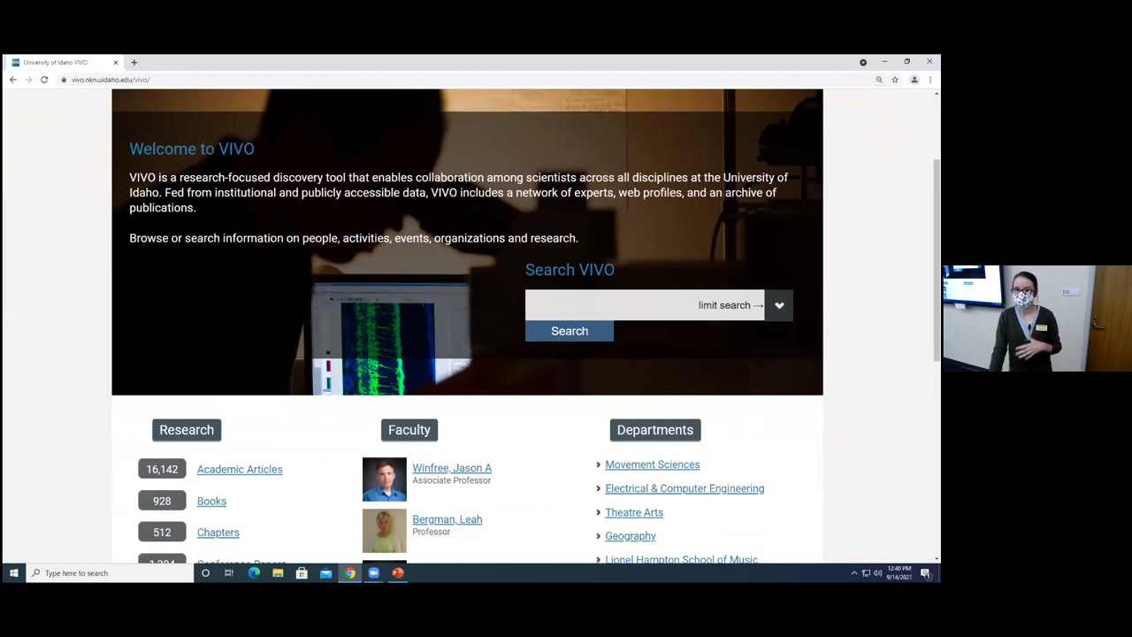
{"action": "scroll", "coordinate": [526, 327], "scroll_direction": "down", "scroll_amount": 1}
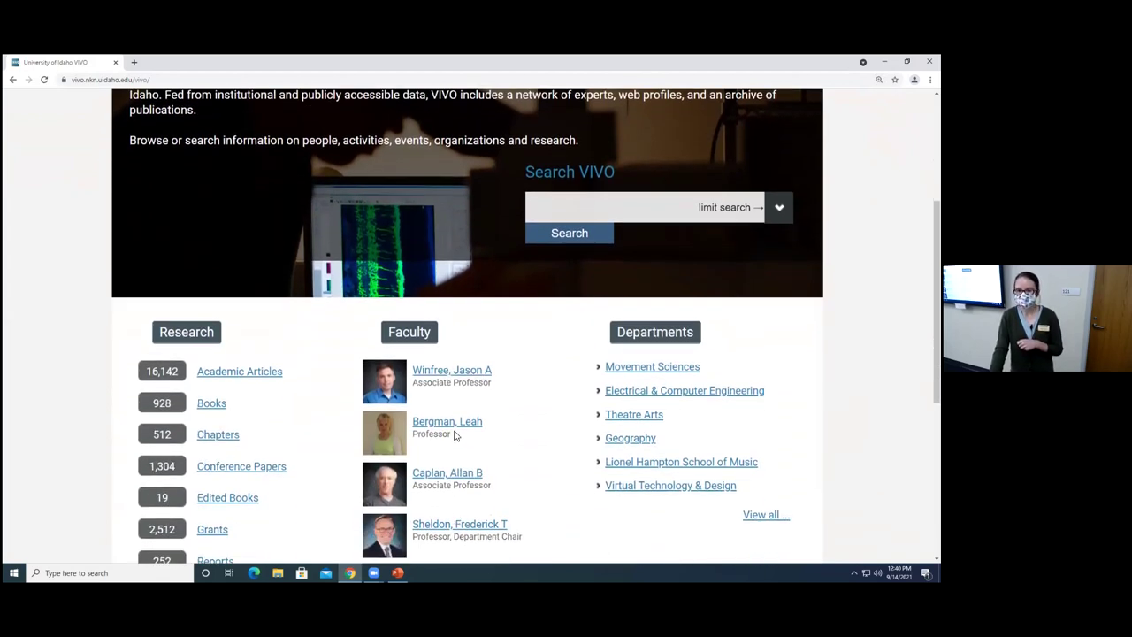
- Search VIVO for the faculty member by typing their full name
{"action": "left_click", "coordinate": [553, 208]}
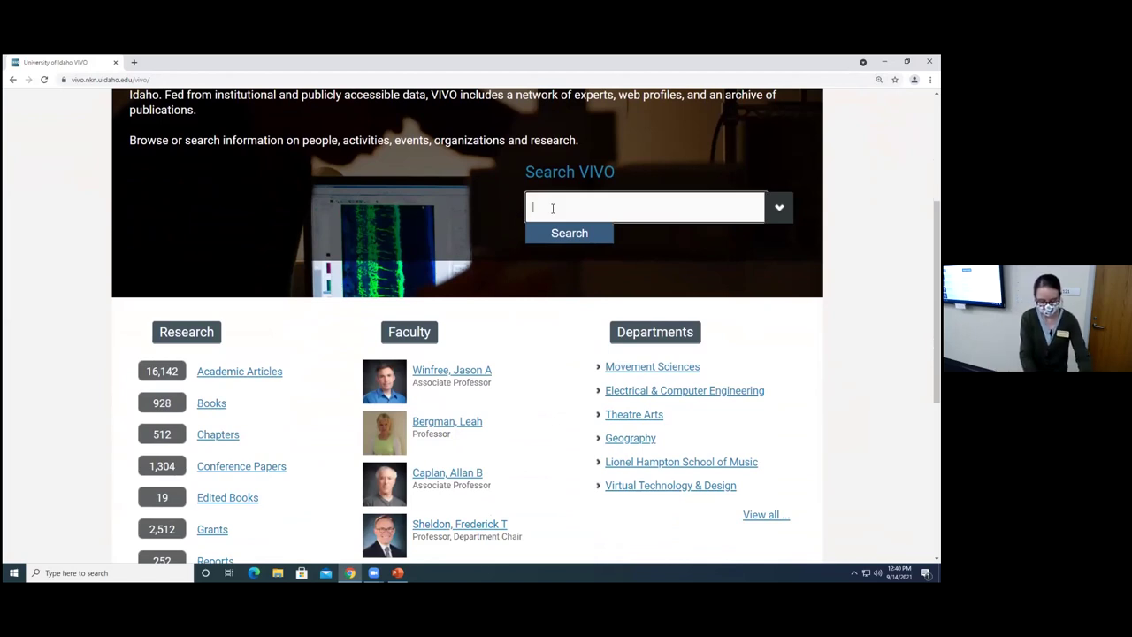
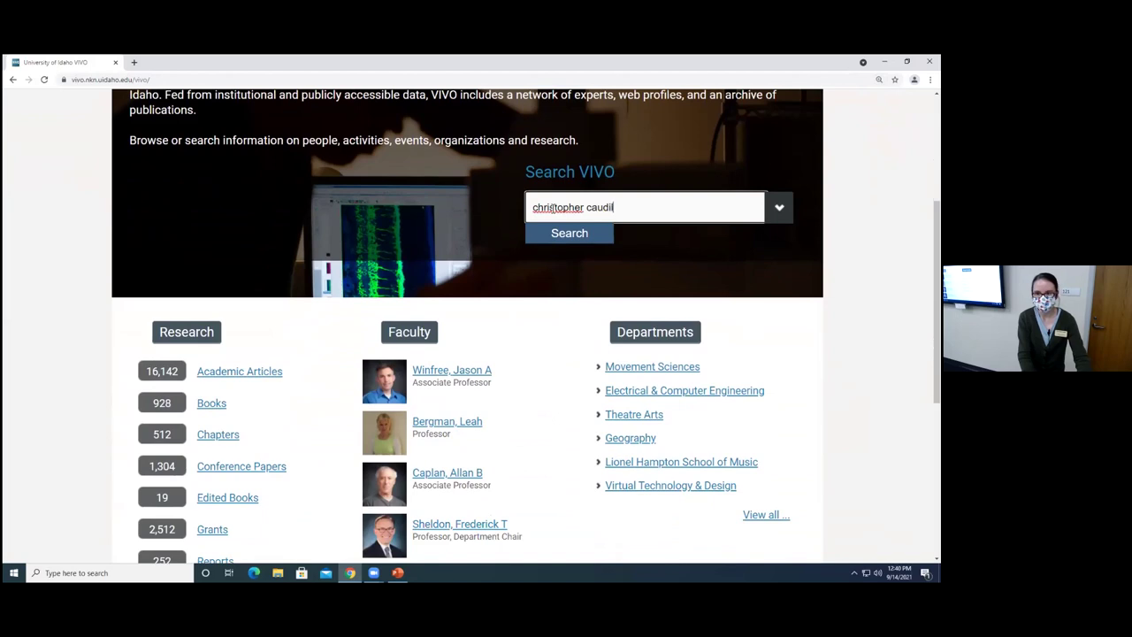
{"action": "left_click", "coordinate": [580, 233]}
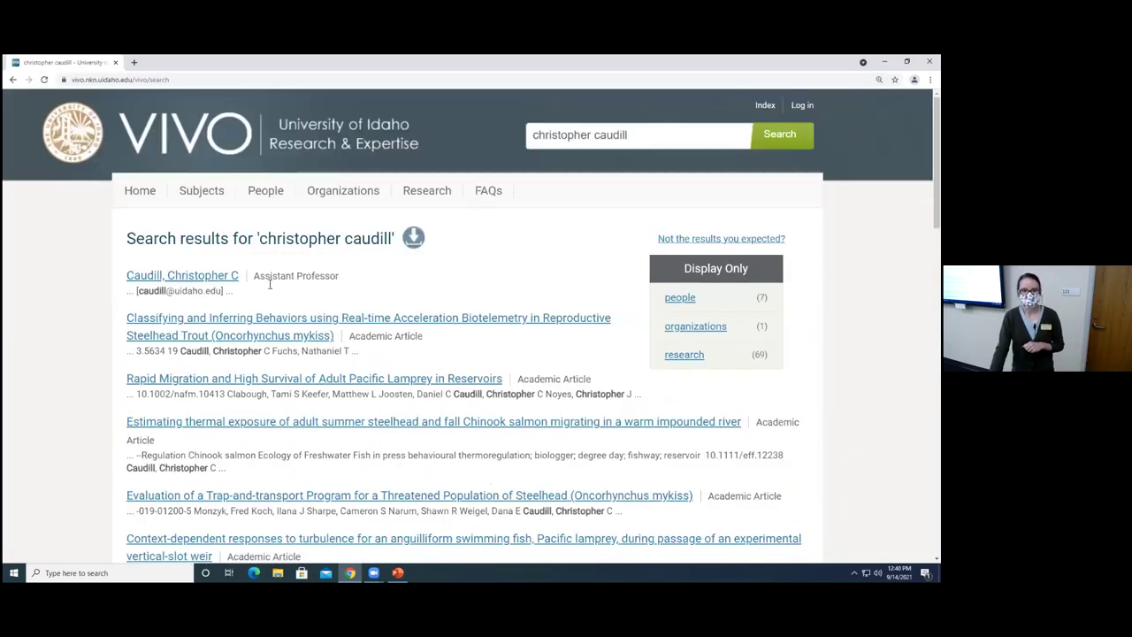
- Open the faculty member's profile and scroll down to their selected publications
{"action": "left_click", "coordinate": [231, 280]}
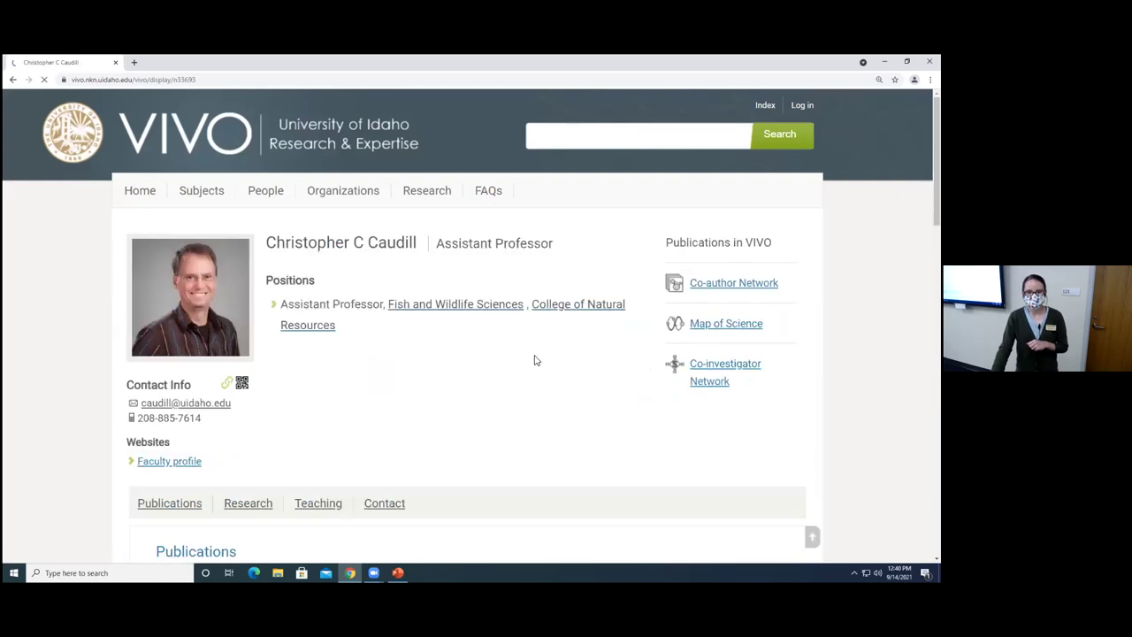
{"action": "scroll", "coordinate": [535, 360], "scroll_direction": "down", "scroll_amount": 4}
{"action": "mouse_move", "coordinate": [588, 325]}
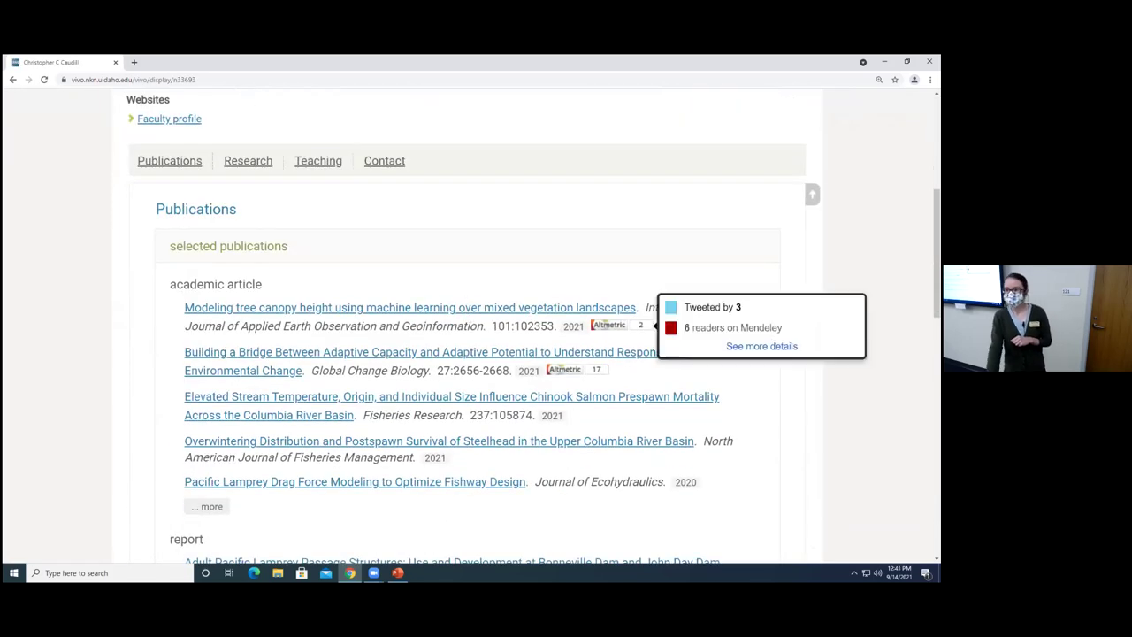
{"action": "scroll", "coordinate": [533, 329], "scroll_direction": "down", "scroll_amount": 1}
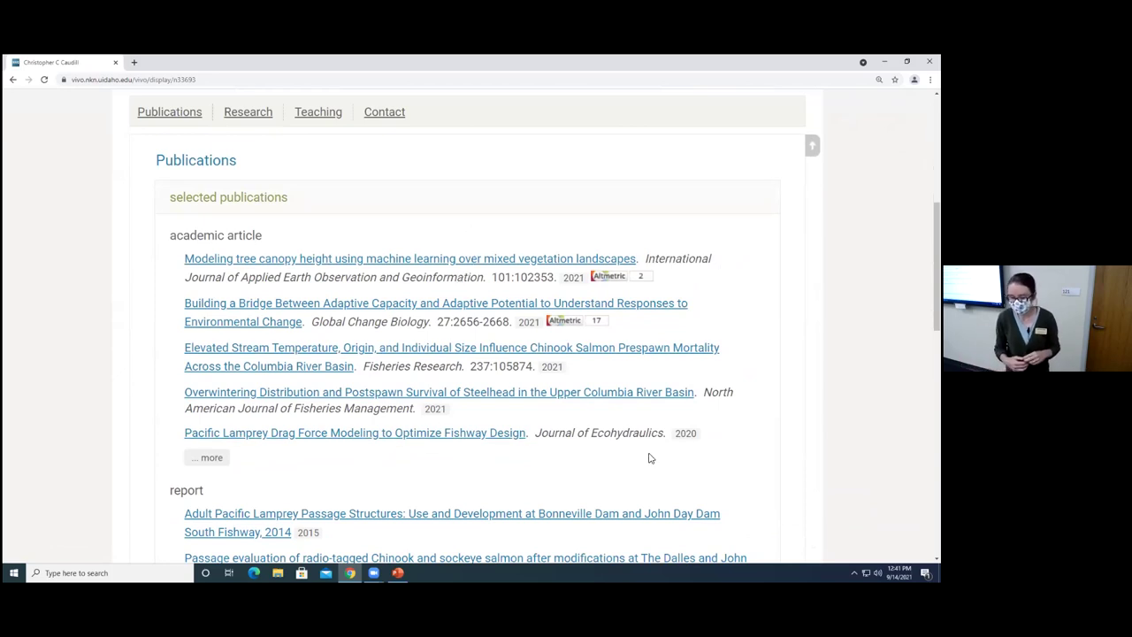
- Present the current slide, reveal its online journal lists, then exit the slide show
{"action": "left_click", "coordinate": [398, 573]}
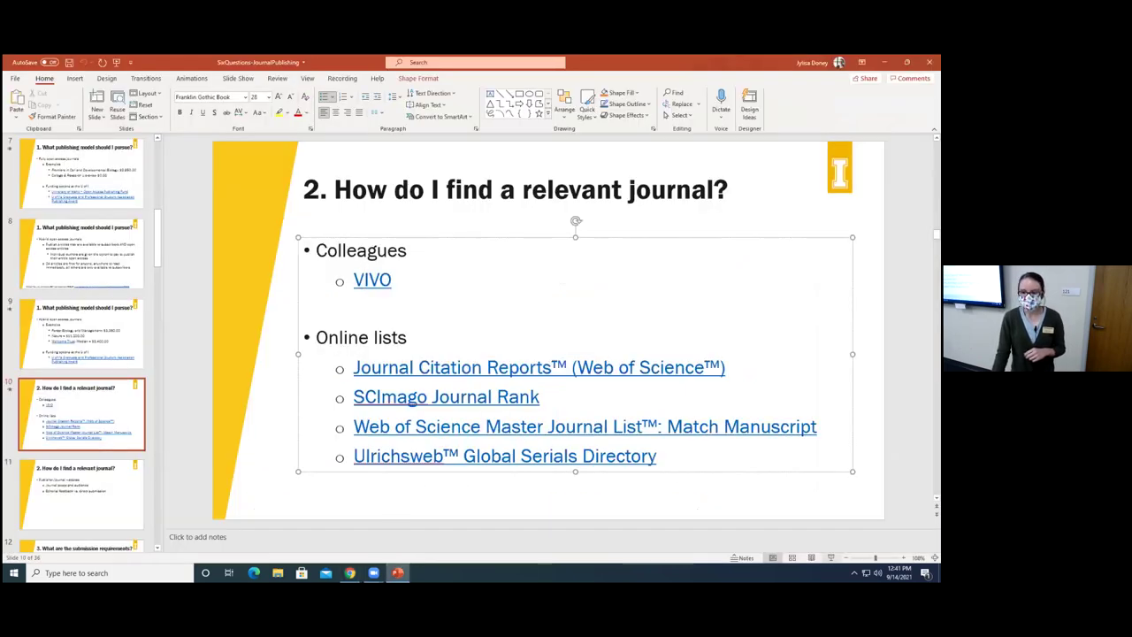
{"action": "left_click", "coordinate": [831, 557]}
{"action": "left_click", "coordinate": [703, 489]}
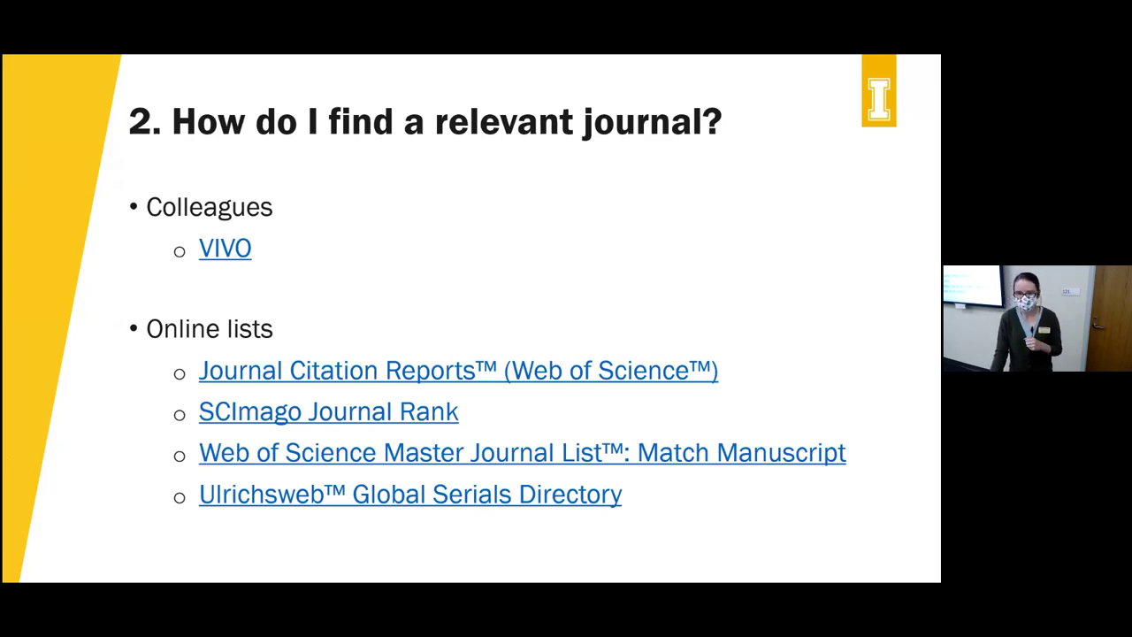
{"action": "key", "text": "Escape"}
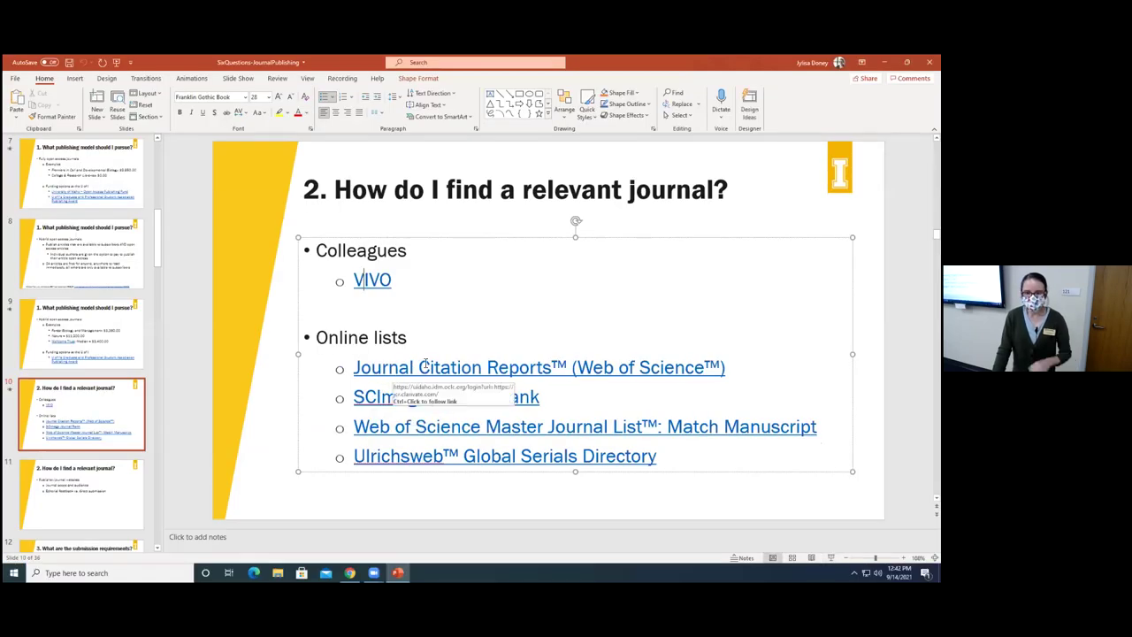
- Open the slide's Journal Citation Reports link in the browser
{"action": "right_click", "coordinate": [427, 366]}
{"action": "left_click", "coordinate": [460, 235]}
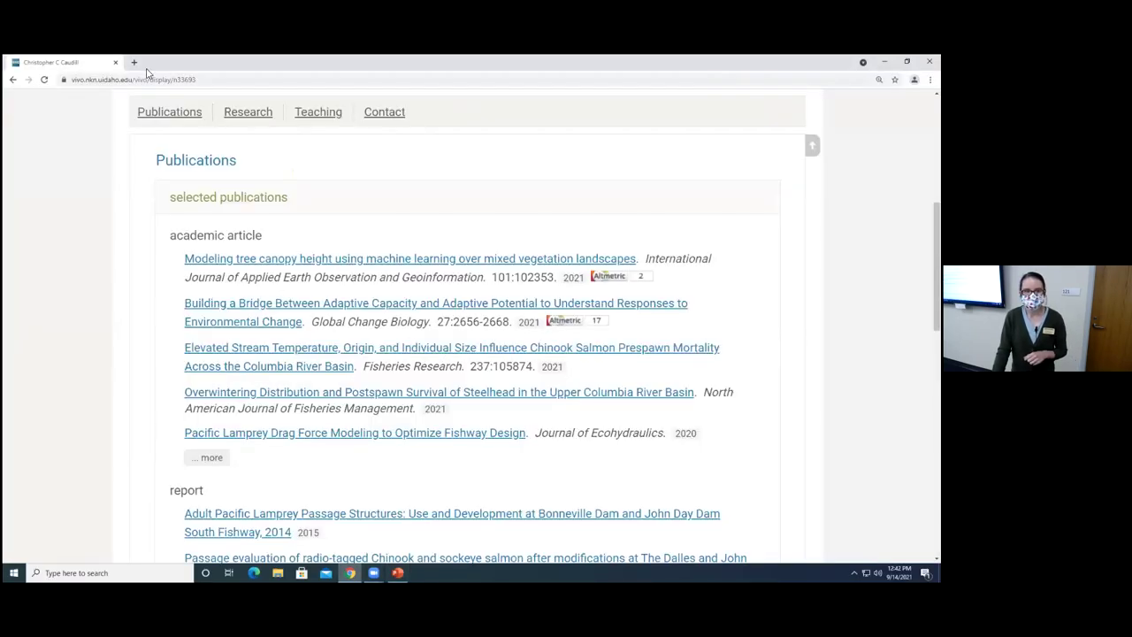
{"action": "left_click", "coordinate": [133, 62]}
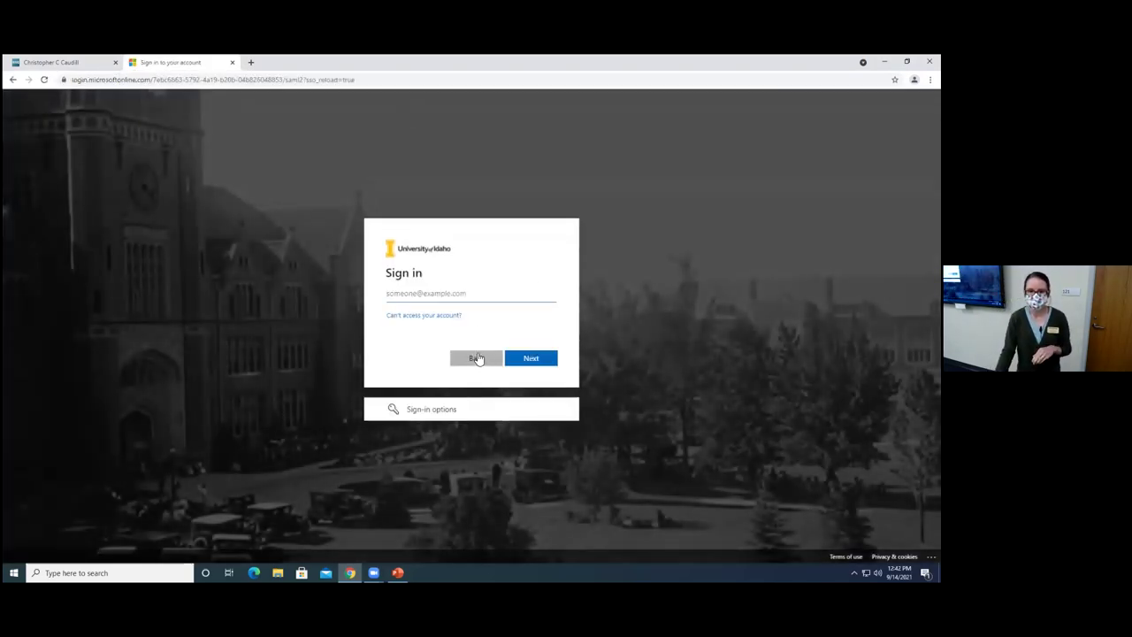
- Sign in with the university e-mail address and account password
{"action": "type", "text": "c"}
{"action": "key", "text": "BackSpace"}
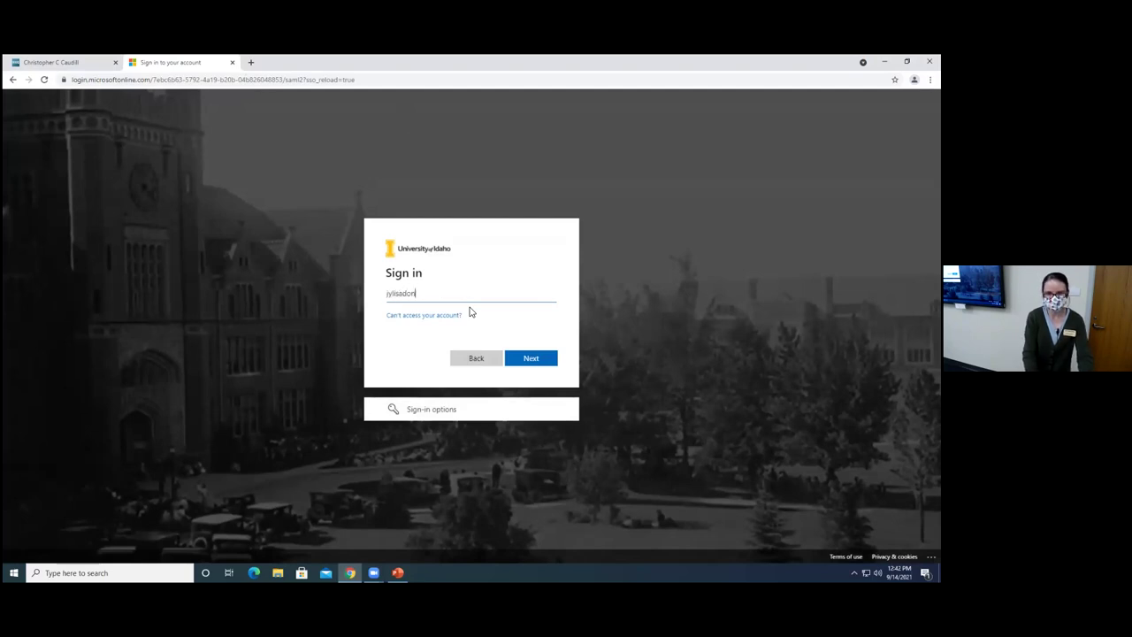
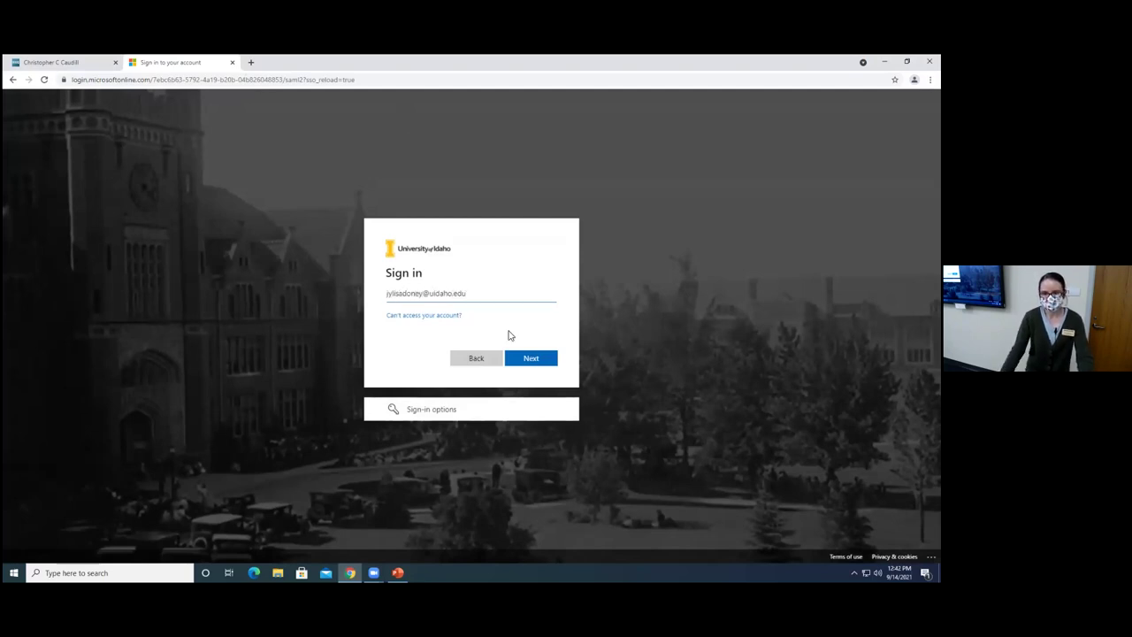
{"action": "left_click", "coordinate": [545, 361]}
{"action": "type", "text": "••••••••••••••••••••••••••"}
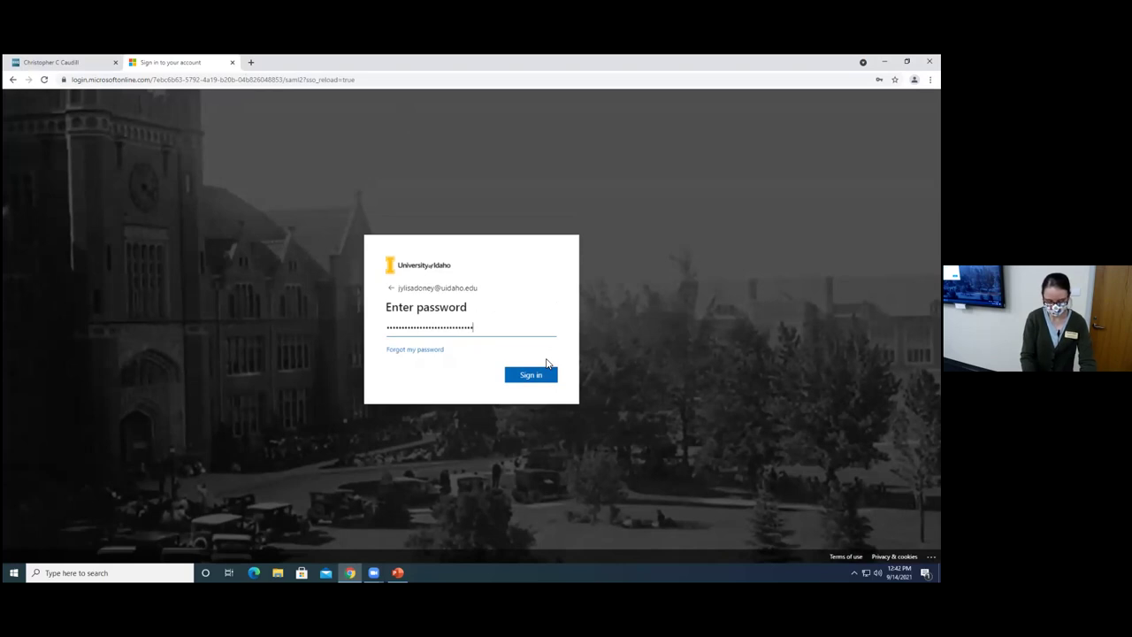
{"action": "type", "text": "•"}
{"action": "key", "text": "Return"}
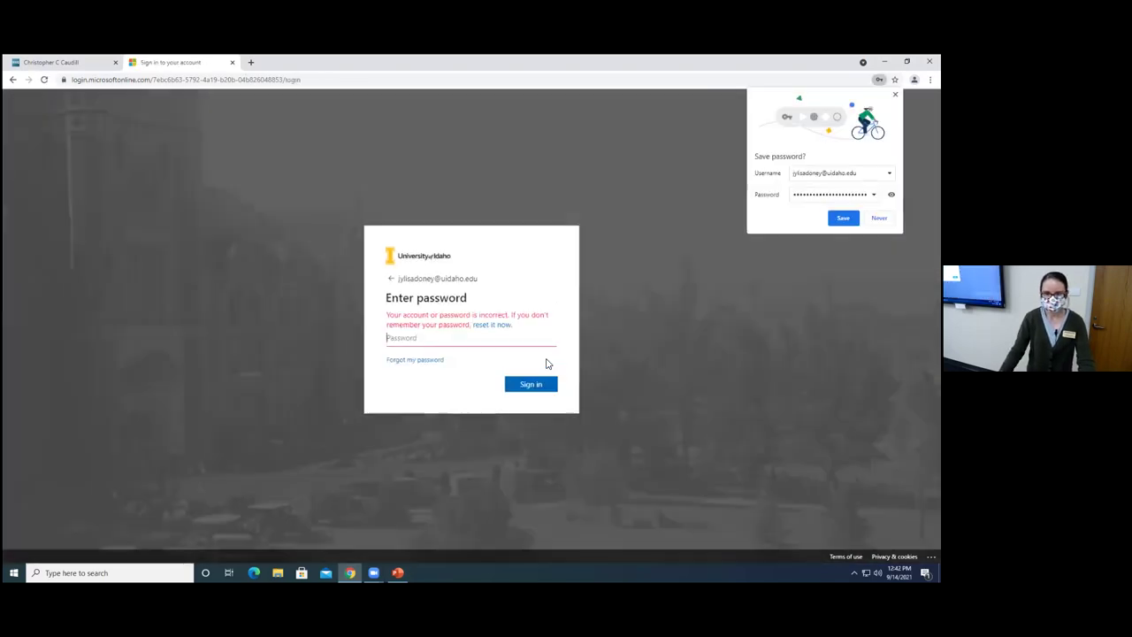
- Decline saving the password, then retype and resubmit the account password
{"action": "left_click", "coordinate": [702, 256]}
{"action": "left_click", "coordinate": [486, 342]}
{"action": "type", "text": "••••••••••"}
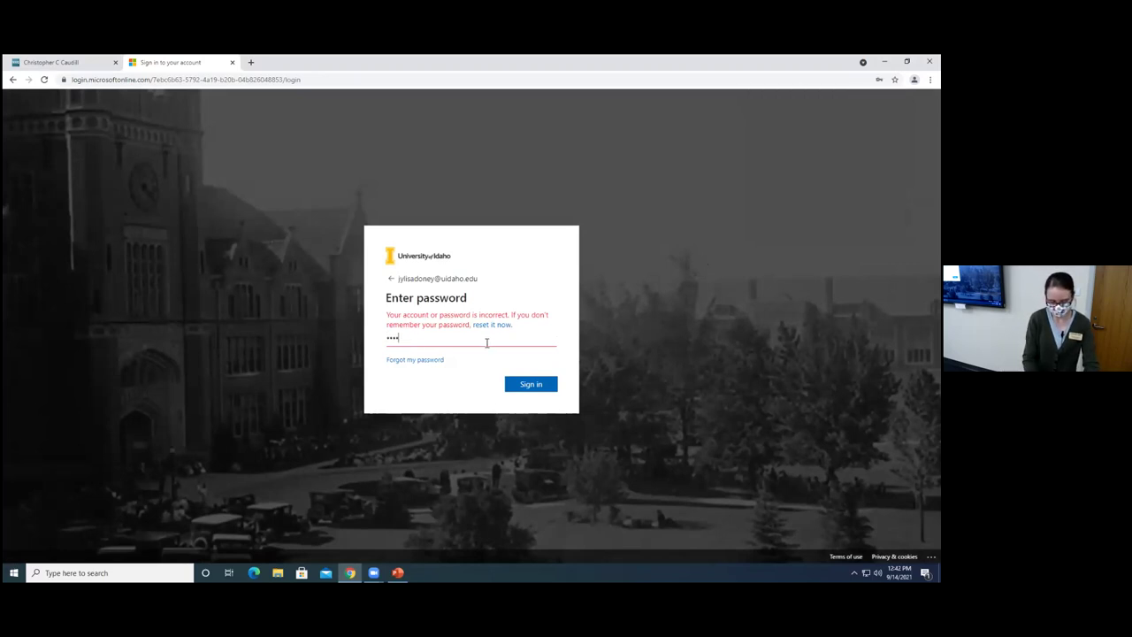
{"action": "type", "text": "•••••••••"}
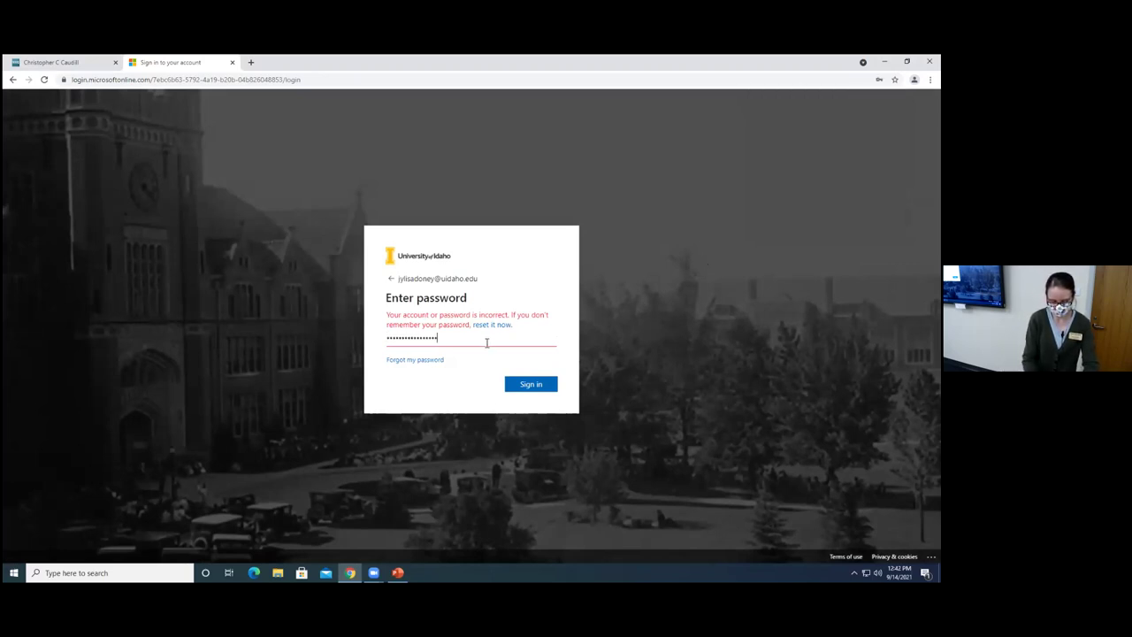
{"action": "type", "text": "••••••••••••"}
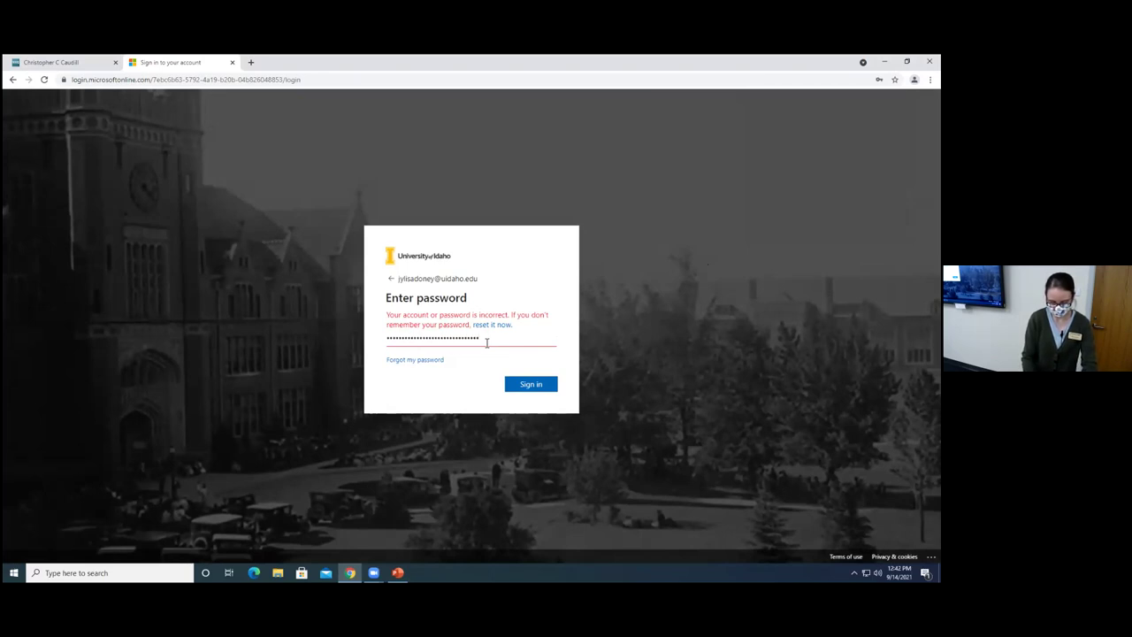
{"action": "key", "text": "Return"}
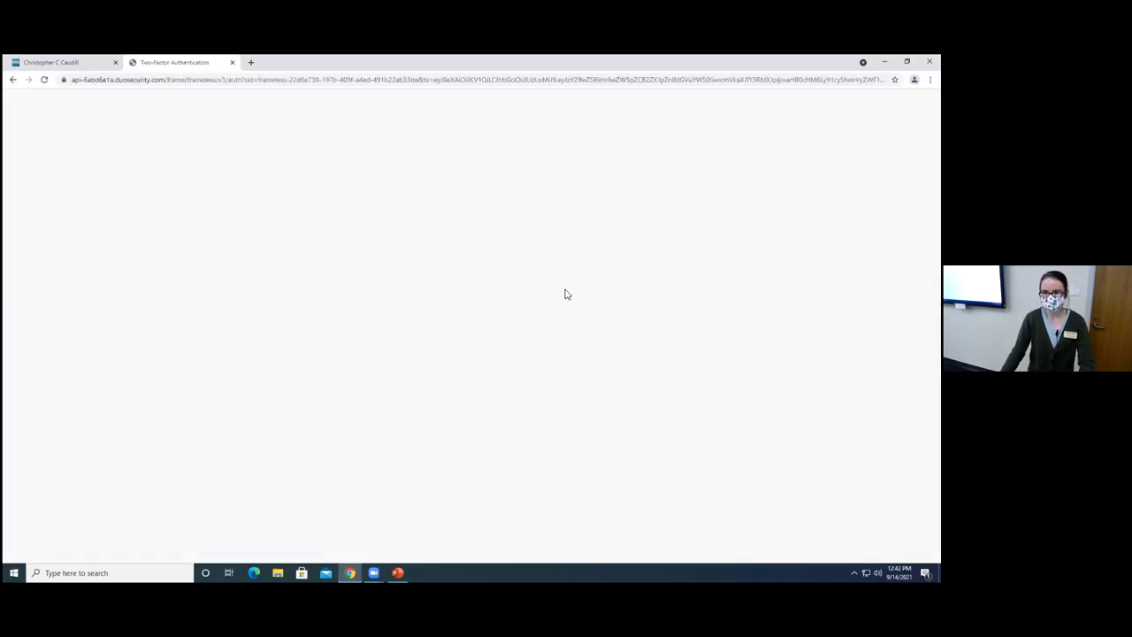
- Verify with Duo by entering the texted passcode and logging in
{"action": "left_click", "coordinate": [553, 221]}
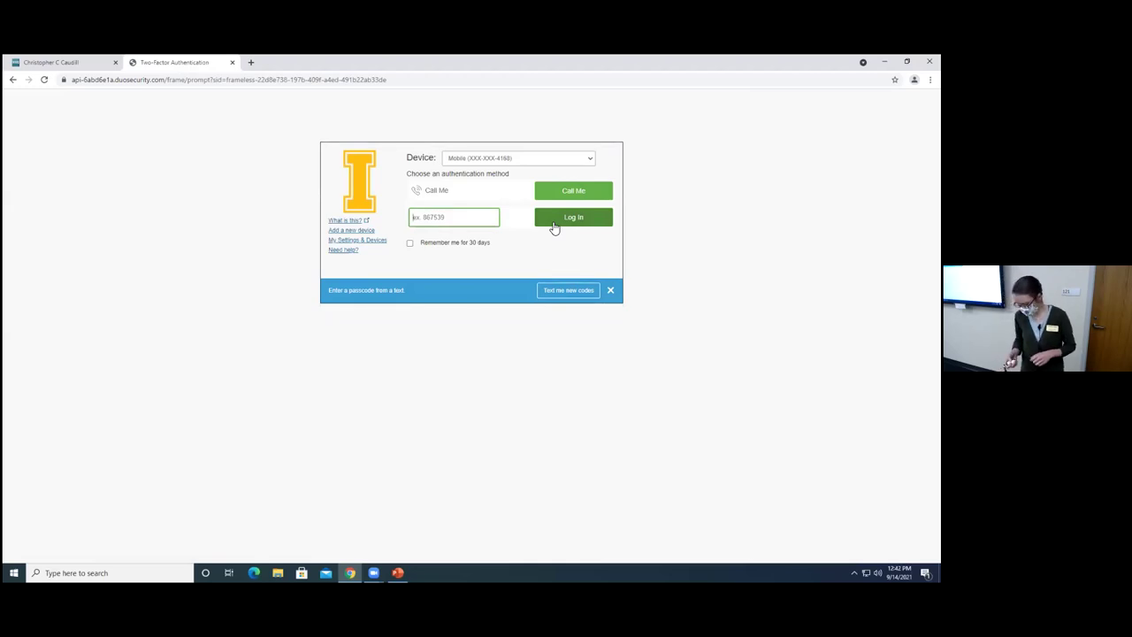
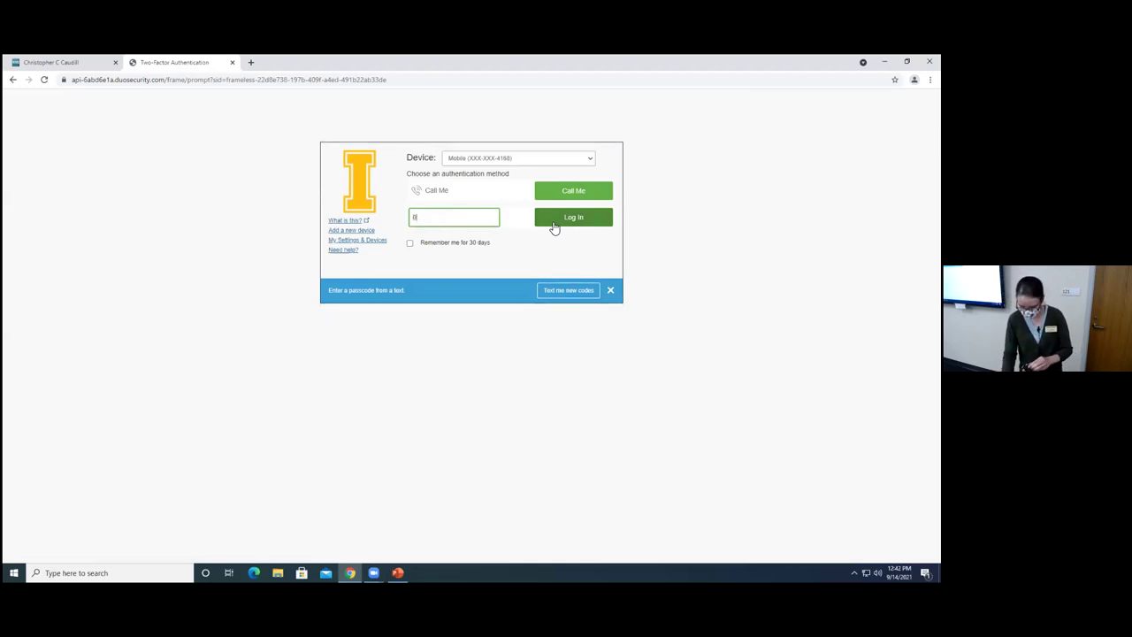
{"action": "left_click", "coordinate": [554, 221]}
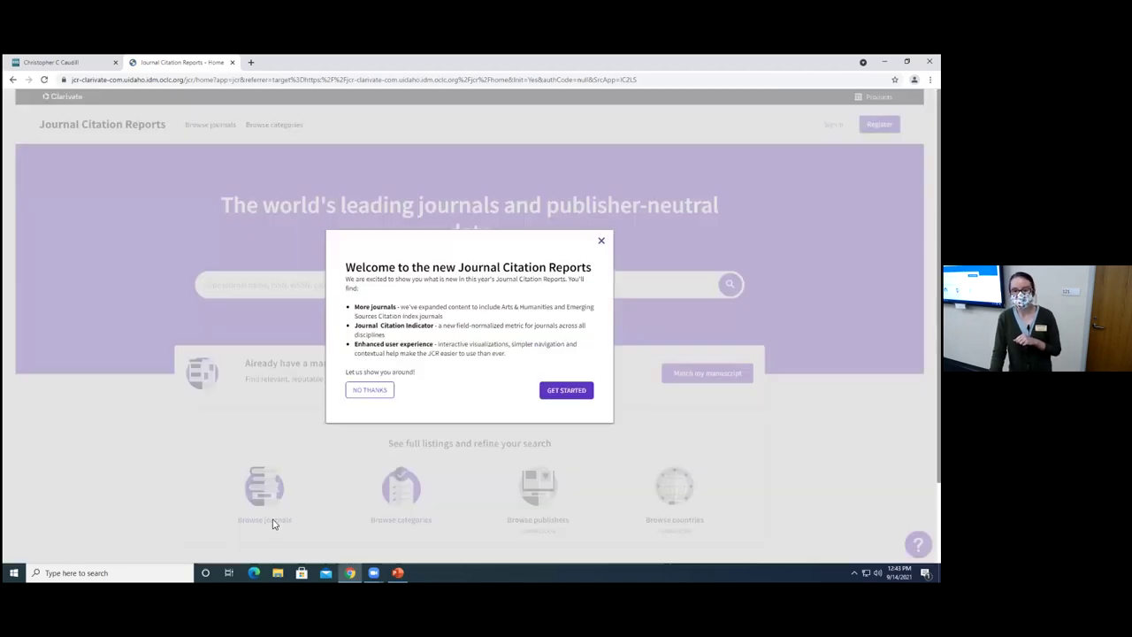
- Open the full Browse journals list, dismissing the welcome pop-up and walkthrough
{"action": "left_click", "coordinate": [383, 391]}
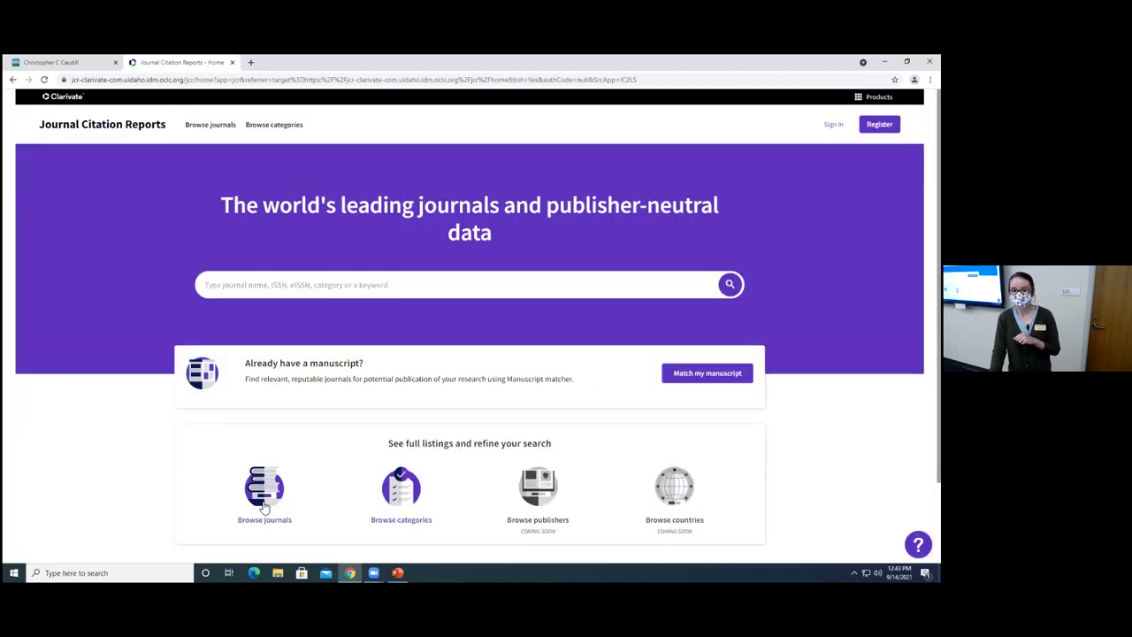
{"action": "left_click", "coordinate": [264, 491]}
{"action": "left_click", "coordinate": [257, 474]}
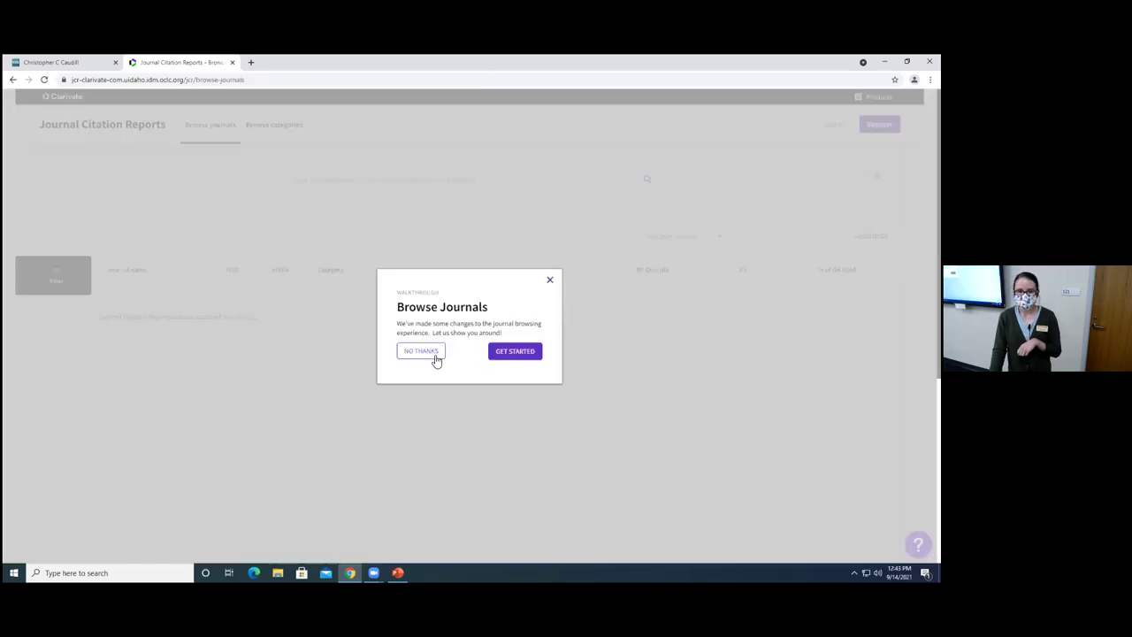
{"action": "left_click", "coordinate": [431, 353]}
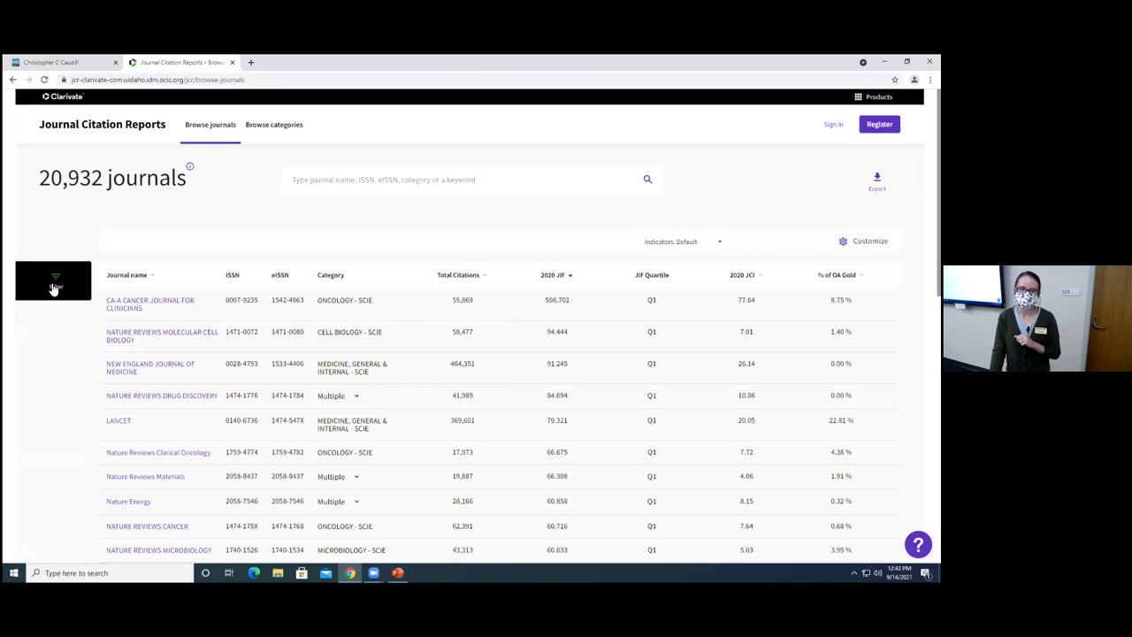
- Filter the journal list by the Environmental Sciences category
{"action": "left_click", "coordinate": [53, 286]}
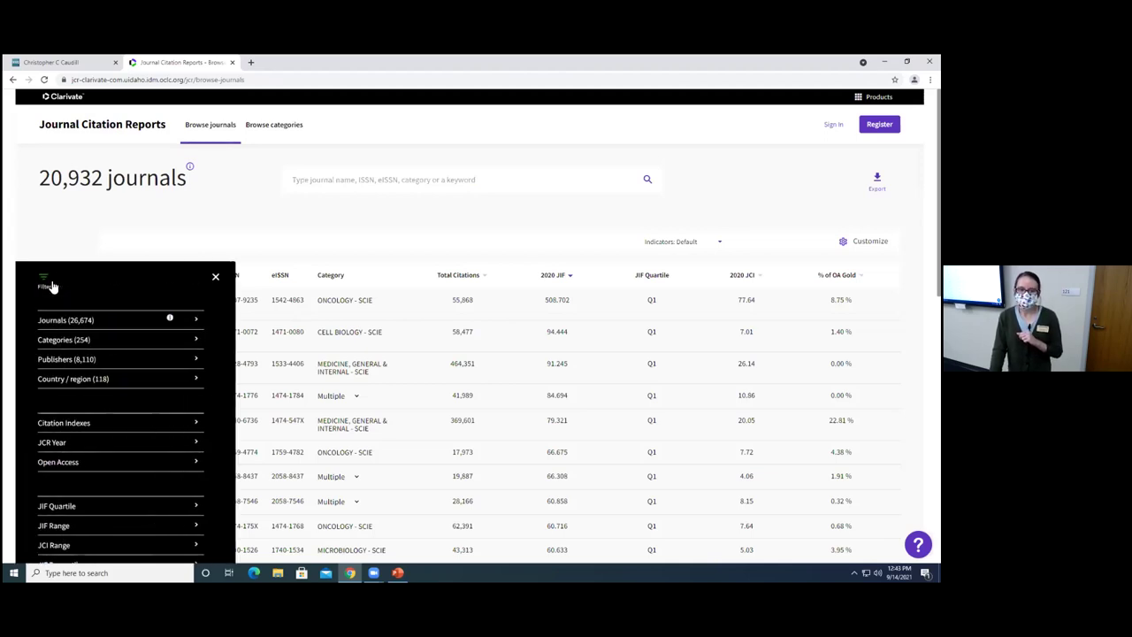
{"action": "left_click", "coordinate": [80, 340]}
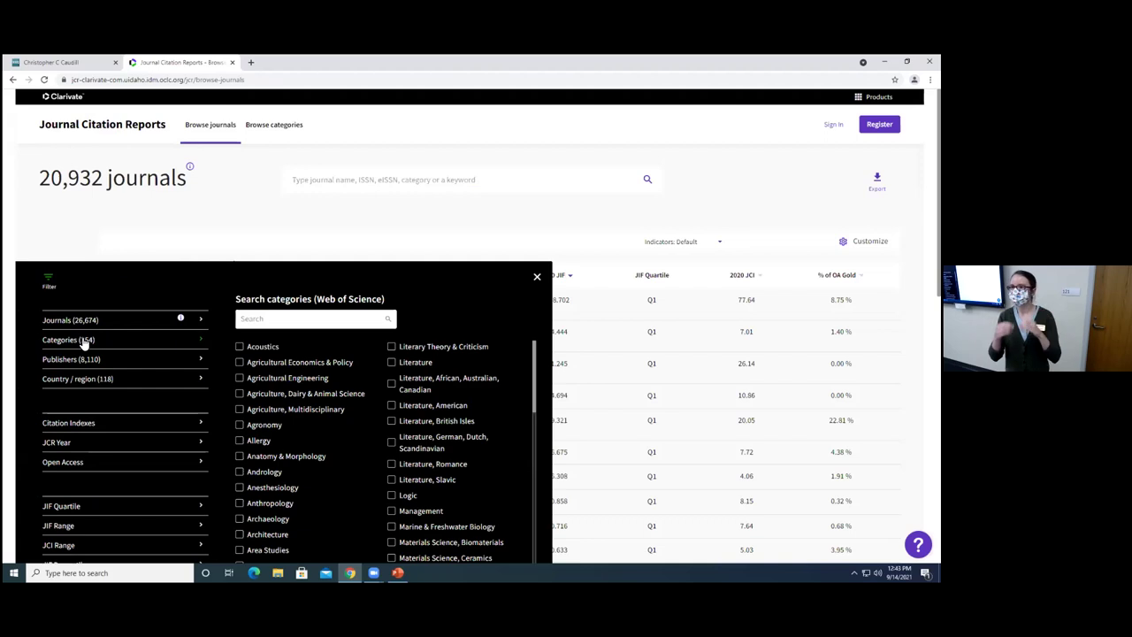
{"action": "scroll", "coordinate": [320, 419], "scroll_direction": "down", "scroll_amount": 3}
{"action": "scroll", "coordinate": [320, 419], "scroll_direction": "down", "scroll_amount": 10}
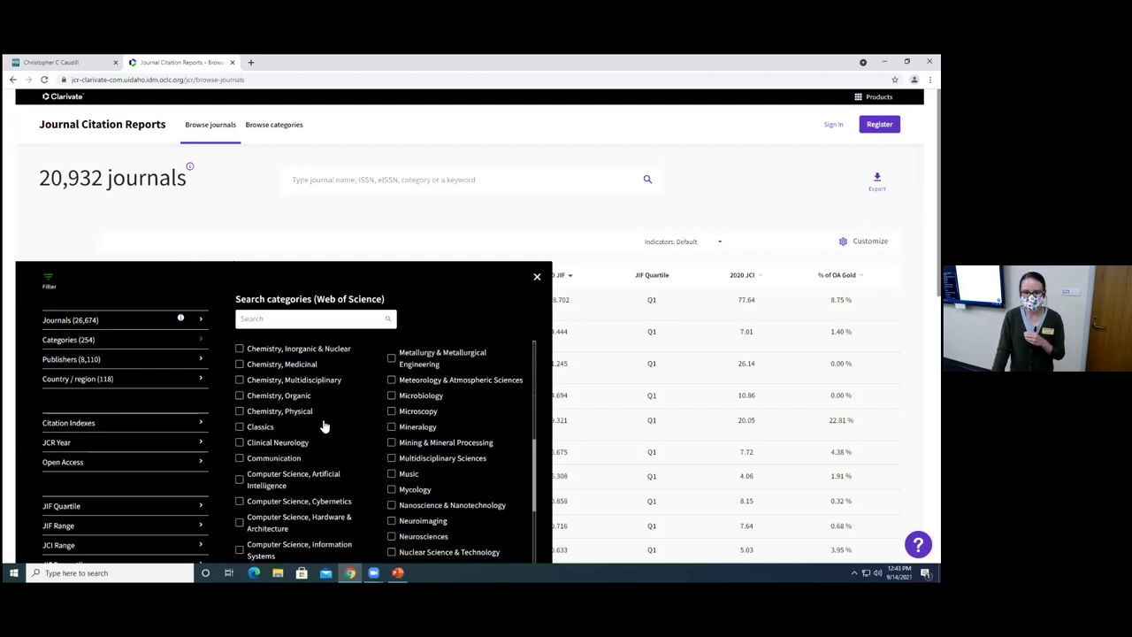
{"action": "scroll", "coordinate": [325, 435], "scroll_direction": "down", "scroll_amount": 5}
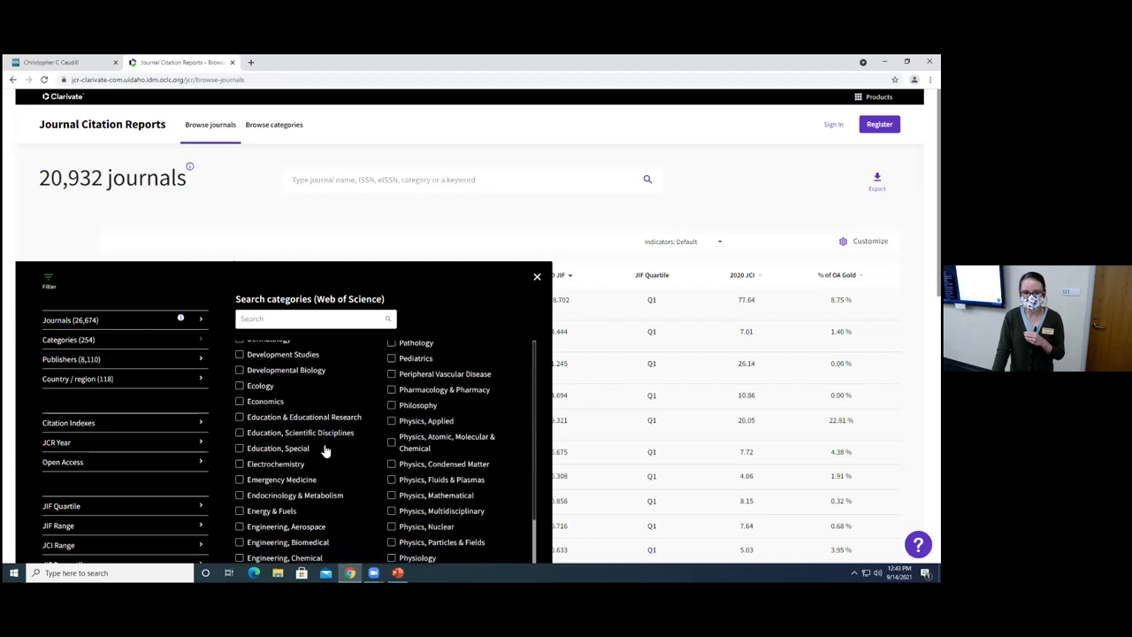
{"action": "scroll", "coordinate": [327, 464], "scroll_direction": "down", "scroll_amount": 4}
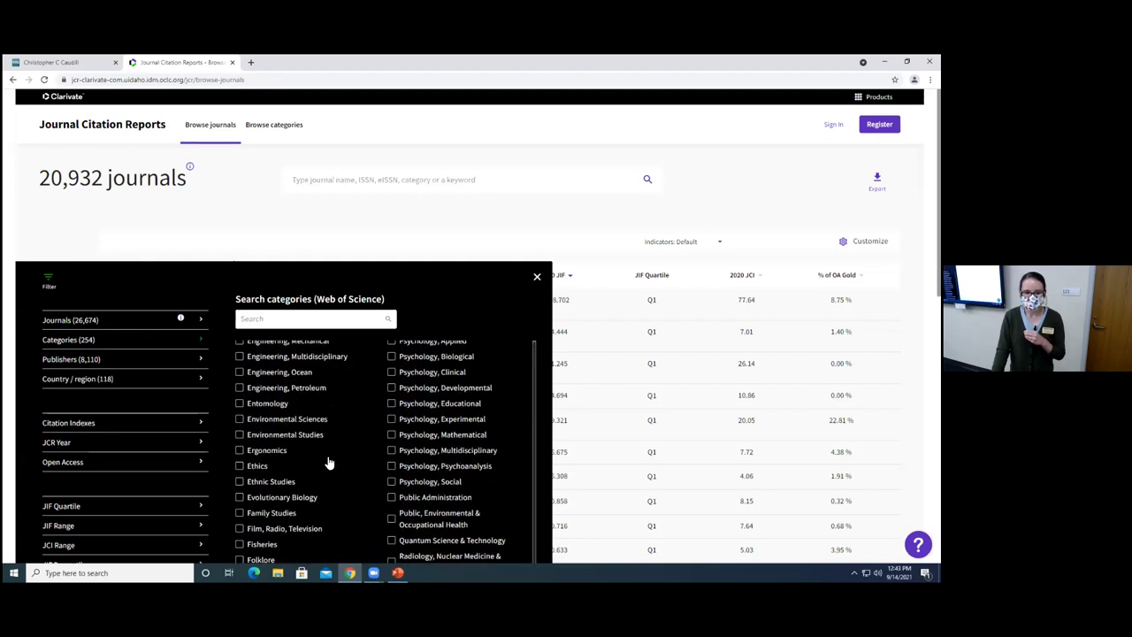
{"action": "left_click", "coordinate": [270, 419]}
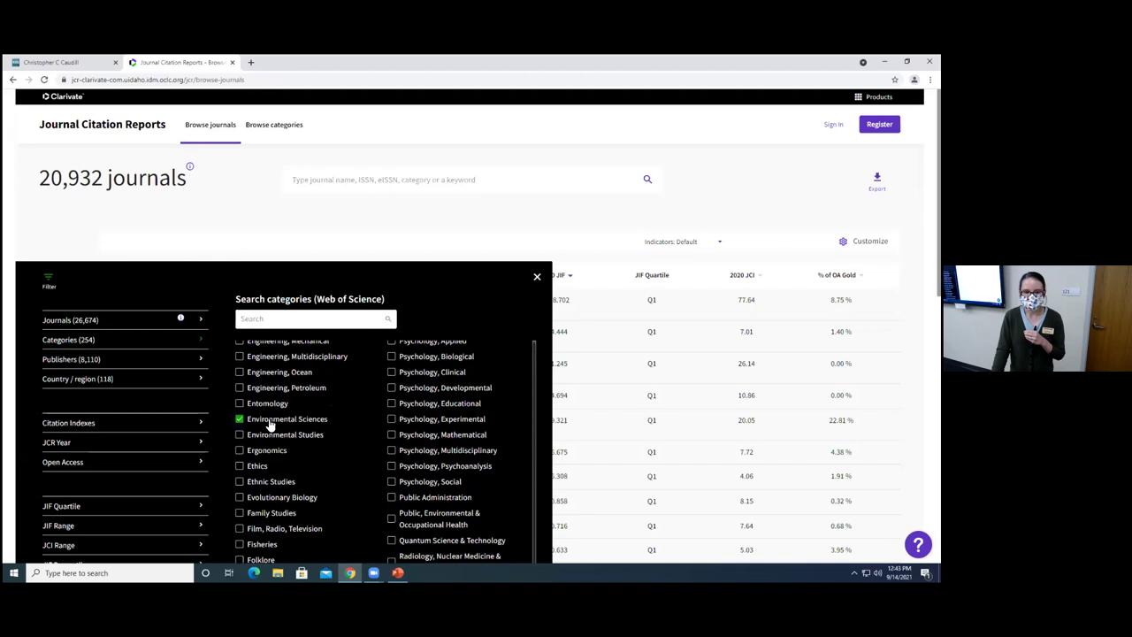
{"action": "scroll", "coordinate": [179, 437], "scroll_direction": "down", "scroll_amount": 3}
{"action": "scroll", "coordinate": [180, 440], "scroll_direction": "down", "scroll_amount": 1}
{"action": "left_click", "coordinate": [196, 343]}
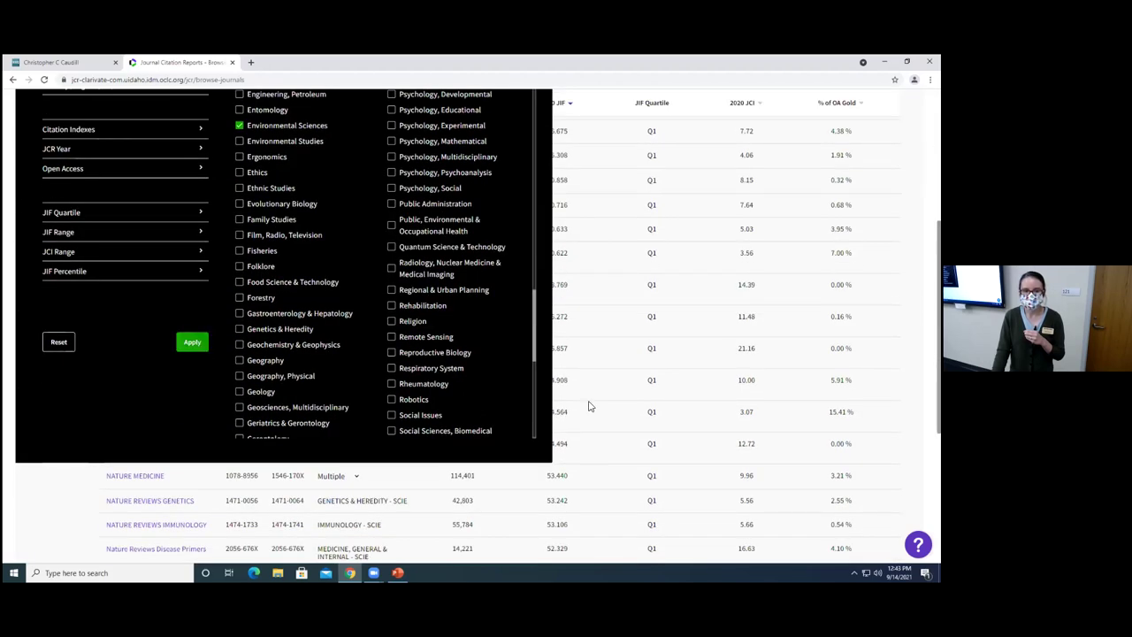
{"action": "scroll", "coordinate": [616, 433], "scroll_direction": "up", "scroll_amount": 3}
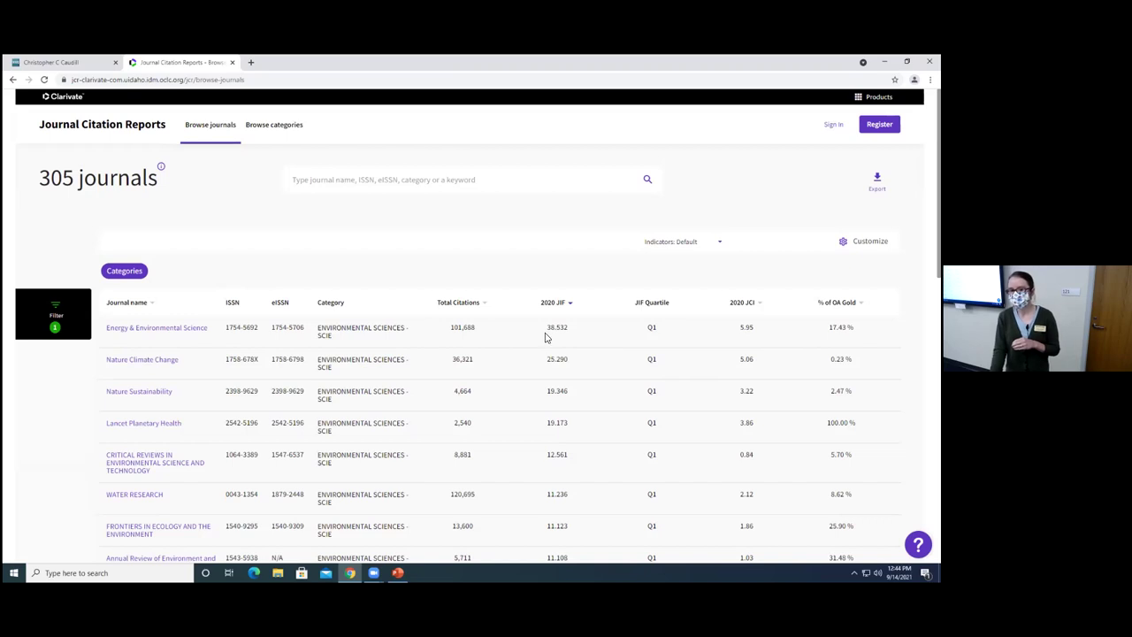
{"action": "left_click_drag", "start_coordinate": [547, 329], "coordinate": [568, 329]}
{"action": "left_click", "coordinate": [599, 286]}
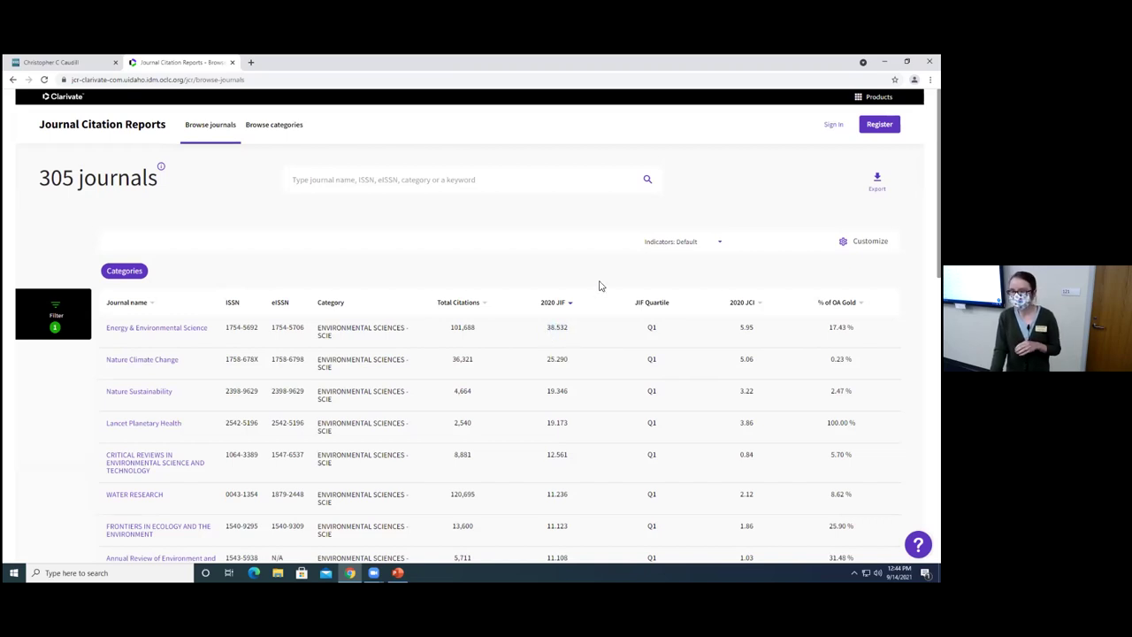
{"action": "key", "text": "ctrl+plus"}
{"action": "key", "text": "ctrl+plus"}
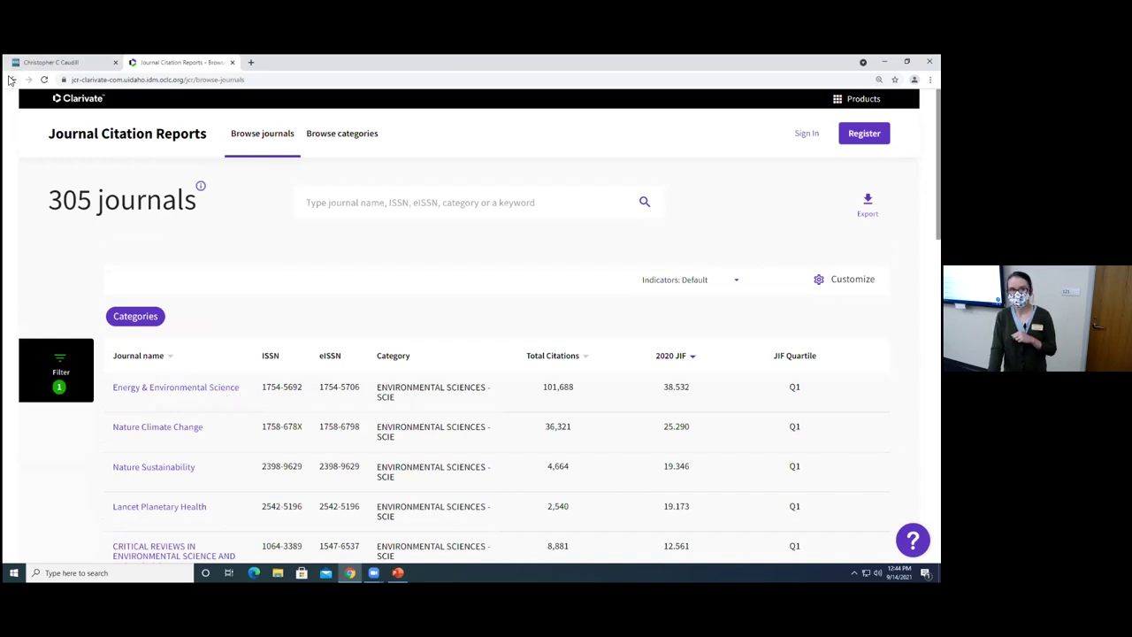
{"action": "left_click", "coordinate": [12, 79]}
{"action": "scroll", "coordinate": [292, 449], "scroll_direction": "down", "scroll_amount": 1}
{"action": "scroll", "coordinate": [292, 449], "scroll_direction": "down", "scroll_amount": 1}
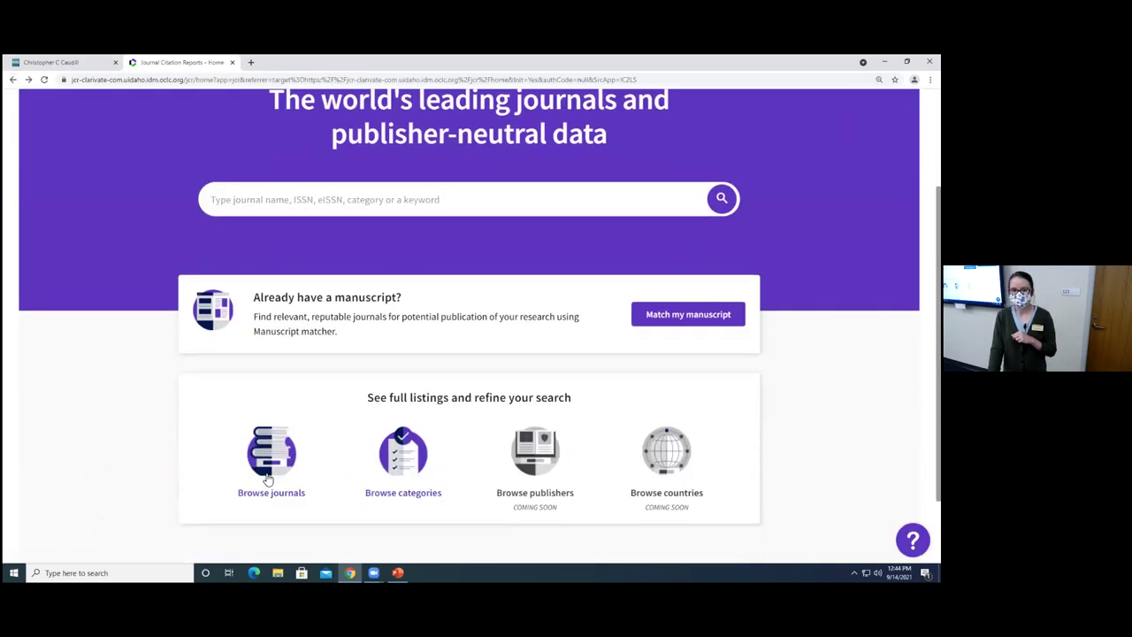
{"action": "left_click", "coordinate": [381, 483]}
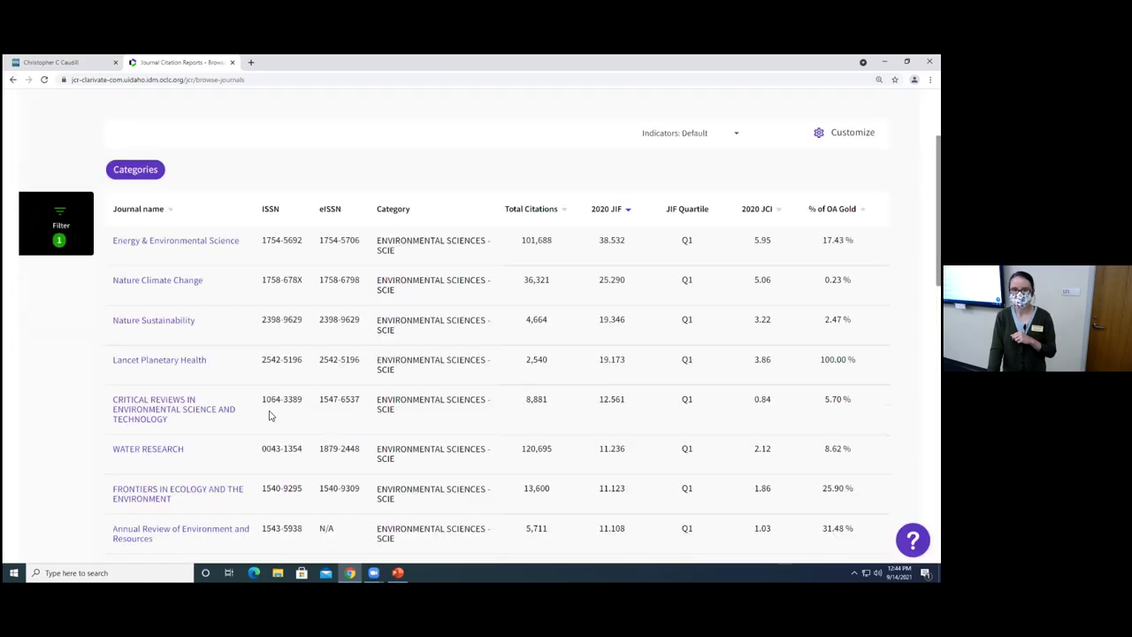
{"action": "left_click", "coordinate": [55, 228]}
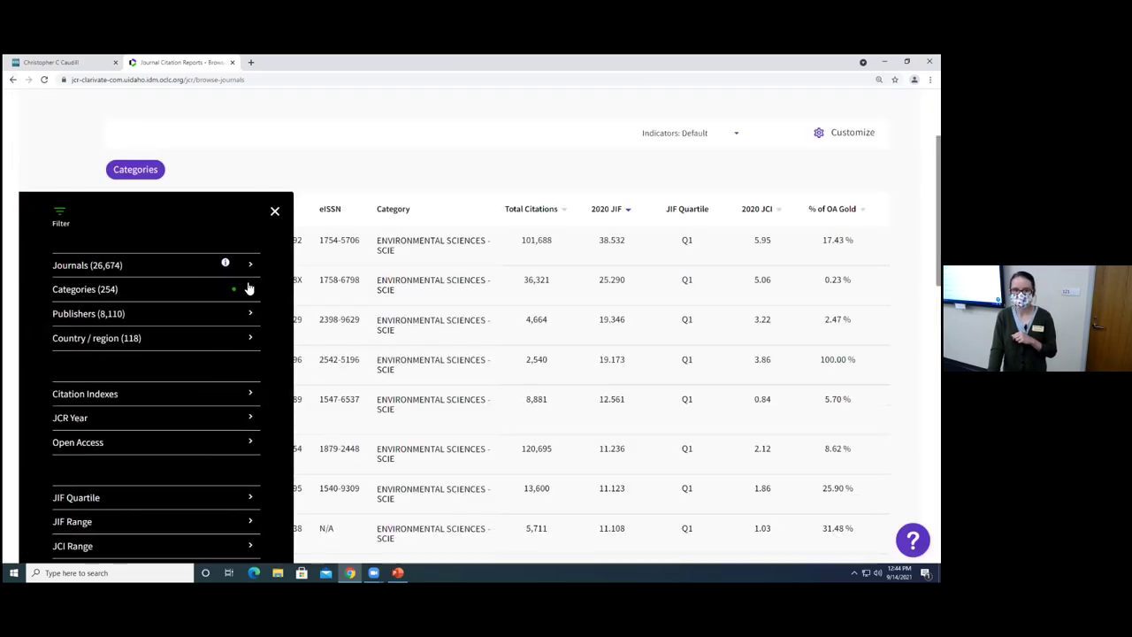
{"action": "left_click", "coordinate": [250, 288]}
{"action": "scroll", "coordinate": [353, 431], "scroll_direction": "down", "scroll_amount": 3}
{"action": "scroll", "coordinate": [356, 432], "scroll_direction": "down", "scroll_amount": 10}
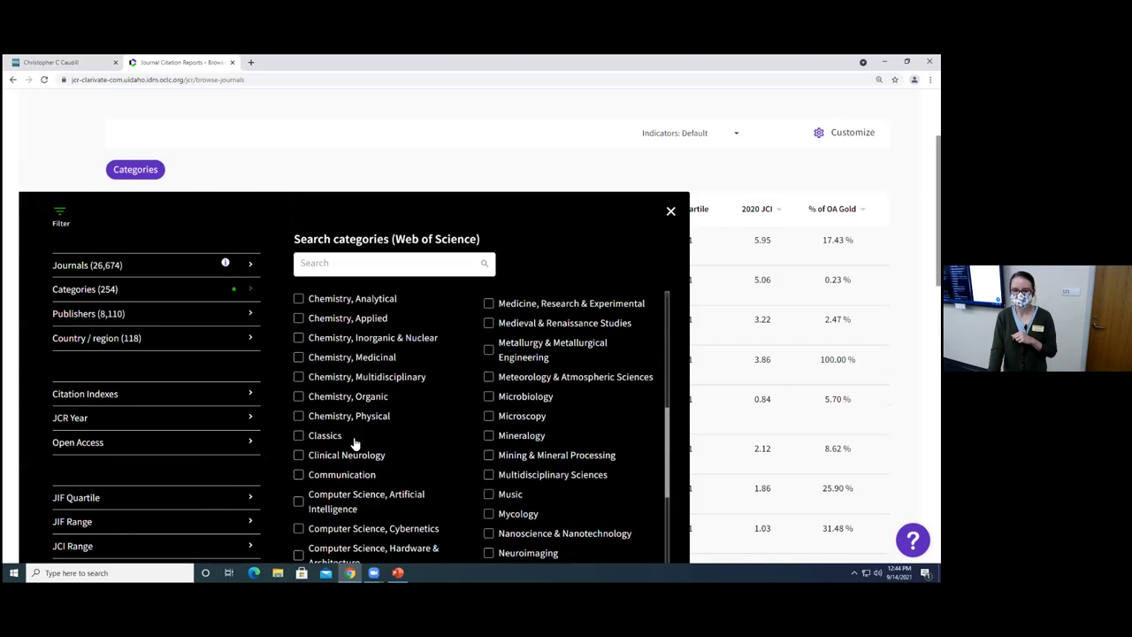
{"action": "scroll", "coordinate": [354, 459], "scroll_direction": "down", "scroll_amount": 3}
{"action": "left_click", "coordinate": [325, 429]}
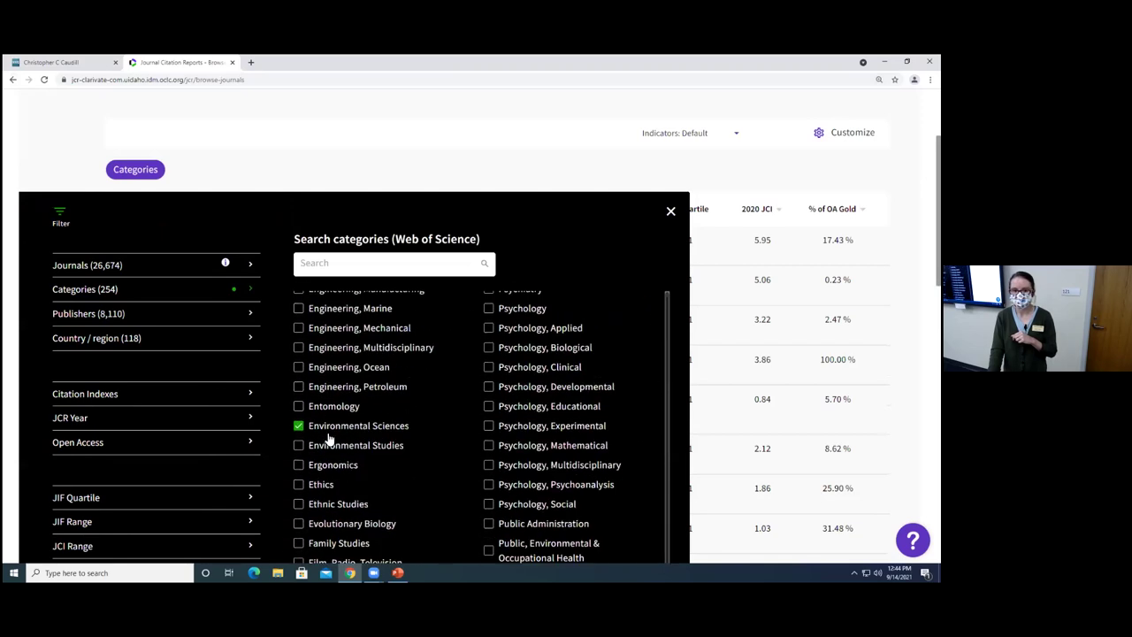
{"action": "scroll", "coordinate": [235, 424], "scroll_direction": "down", "scroll_amount": 5}
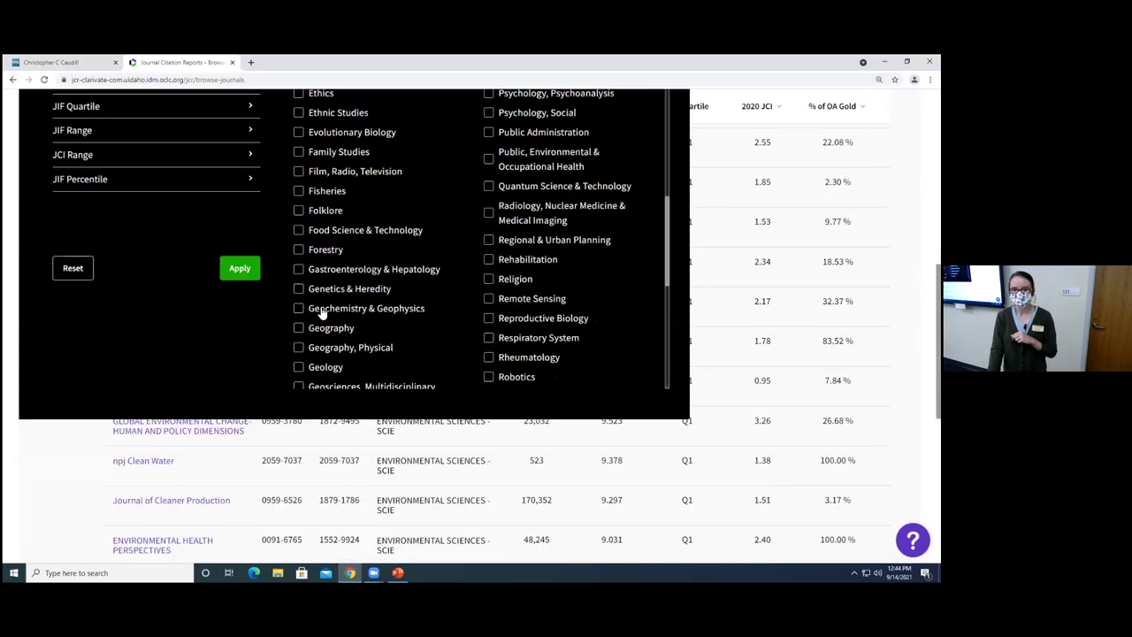
{"action": "scroll", "coordinate": [204, 376], "scroll_direction": "up", "scroll_amount": 3}
{"action": "scroll", "coordinate": [205, 376], "scroll_direction": "up", "scroll_amount": 3}
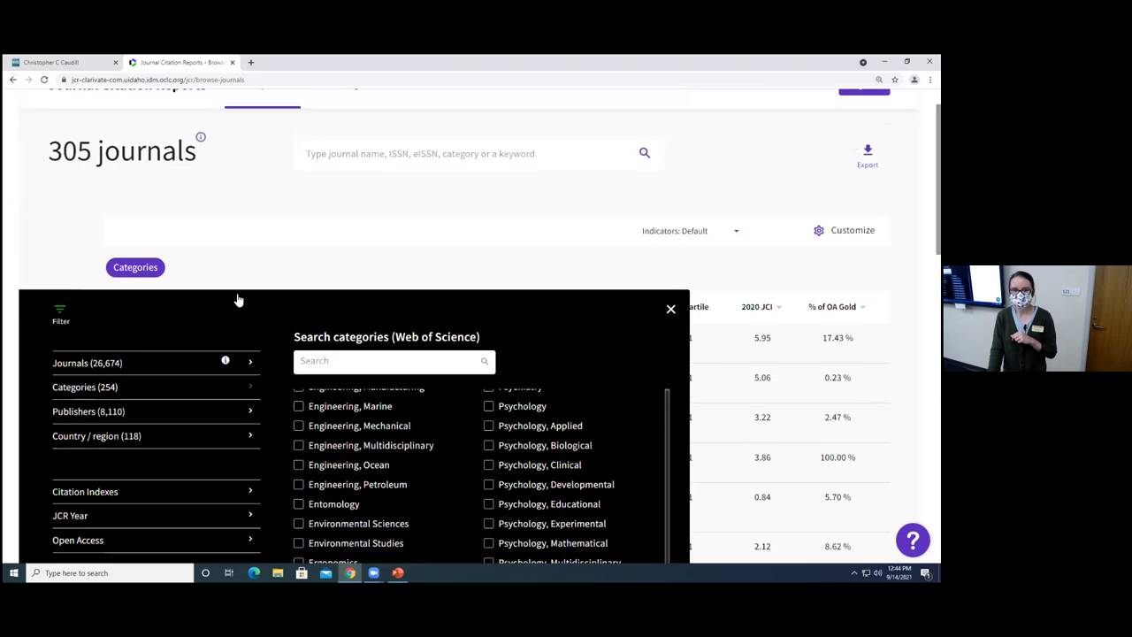
{"action": "left_click", "coordinate": [668, 309]}
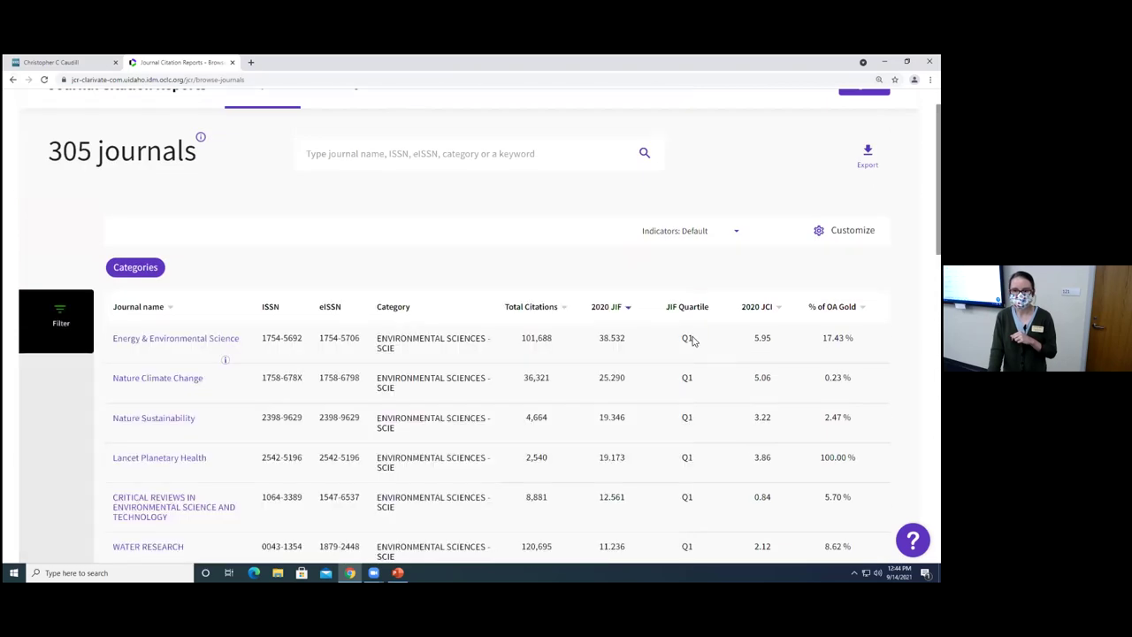
{"action": "left_click", "coordinate": [43, 81]}
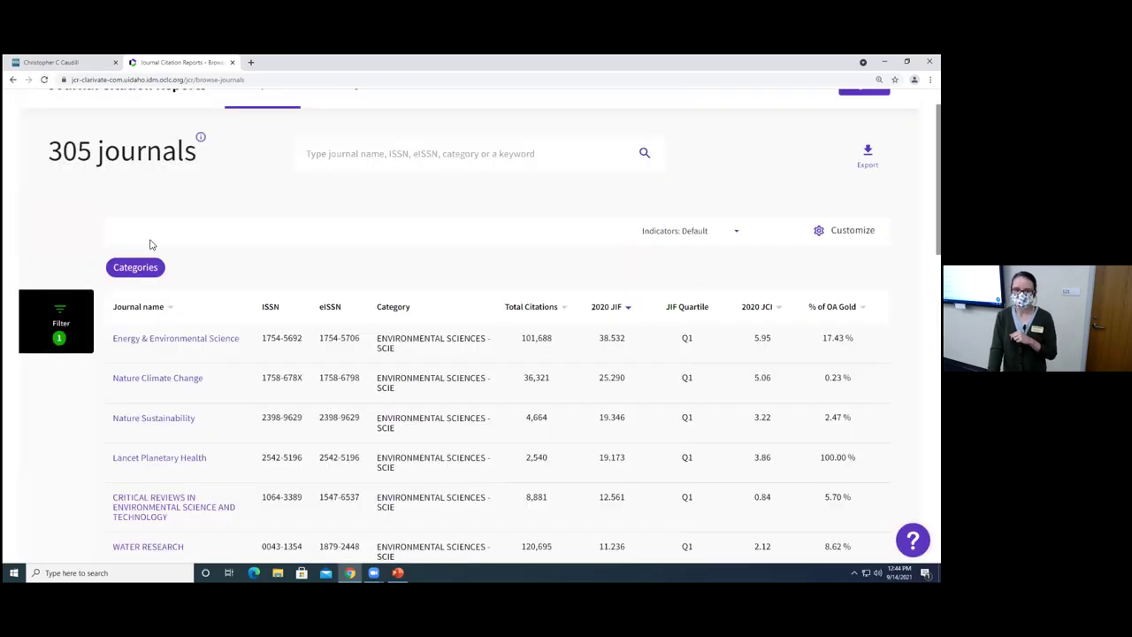
{"action": "left_click", "coordinate": [844, 230]}
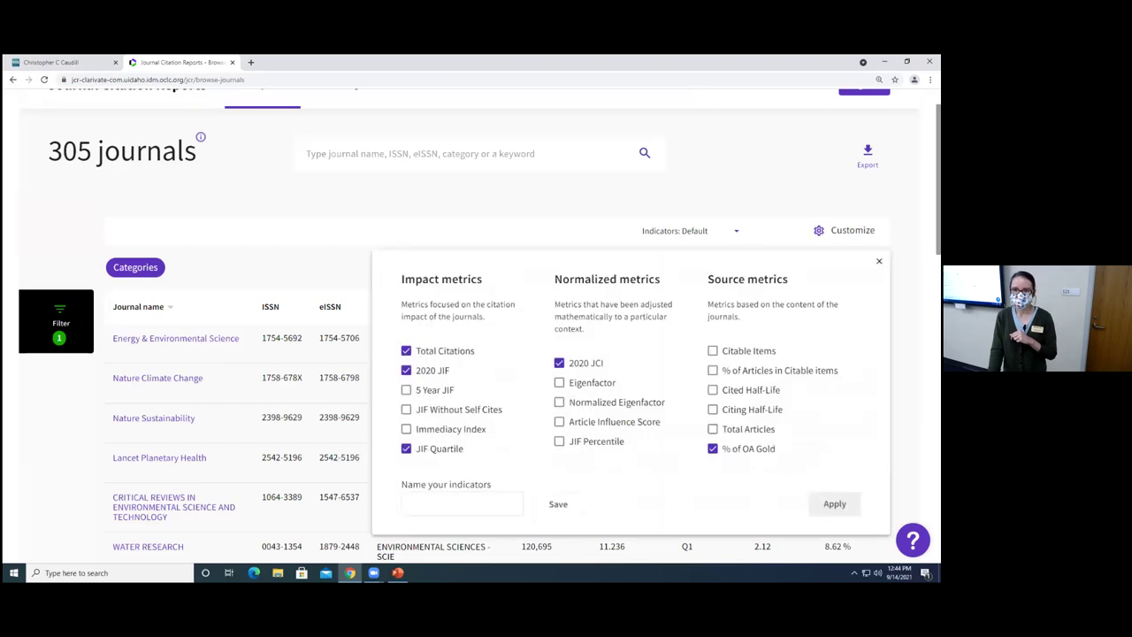
{"action": "key", "text": "Escape"}
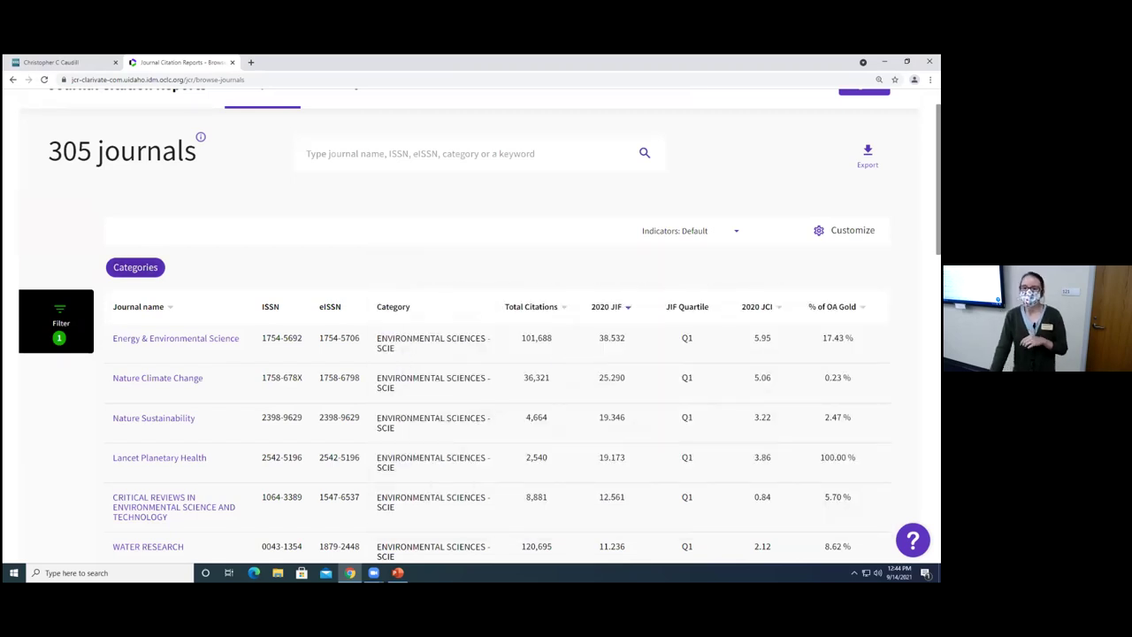
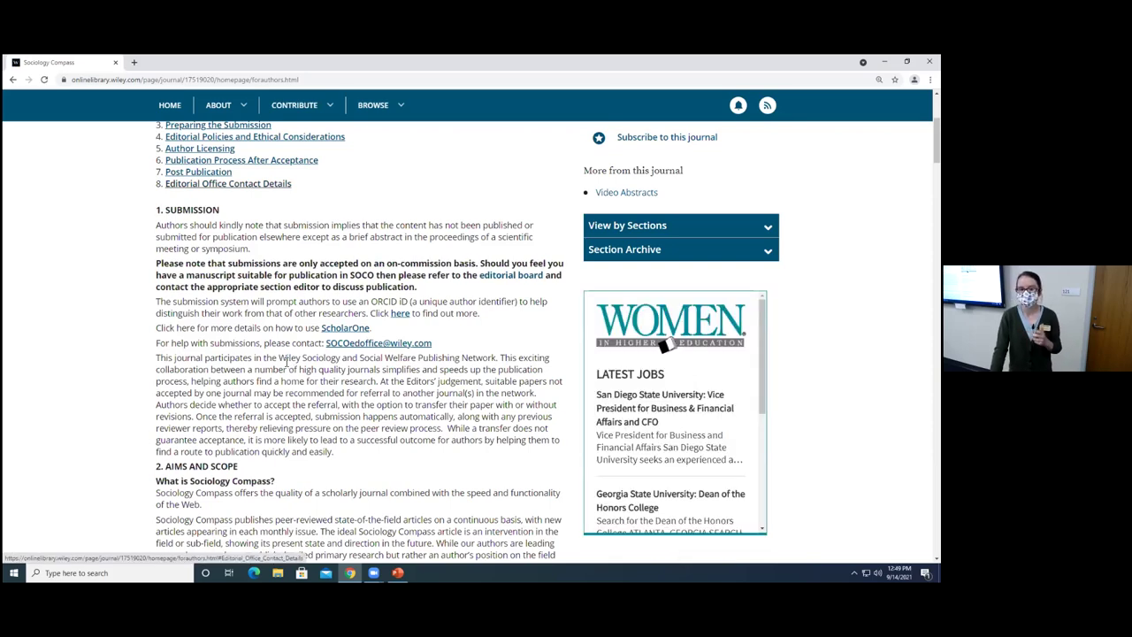
- Read down the author guidelines to the Main Text File rules and highlight 'double-blind peer reviewed'
{"action": "scroll", "coordinate": [285, 363], "scroll_direction": "down", "scroll_amount": 4}
{"action": "scroll", "coordinate": [283, 372], "scroll_direction": "down", "scroll_amount": 2}
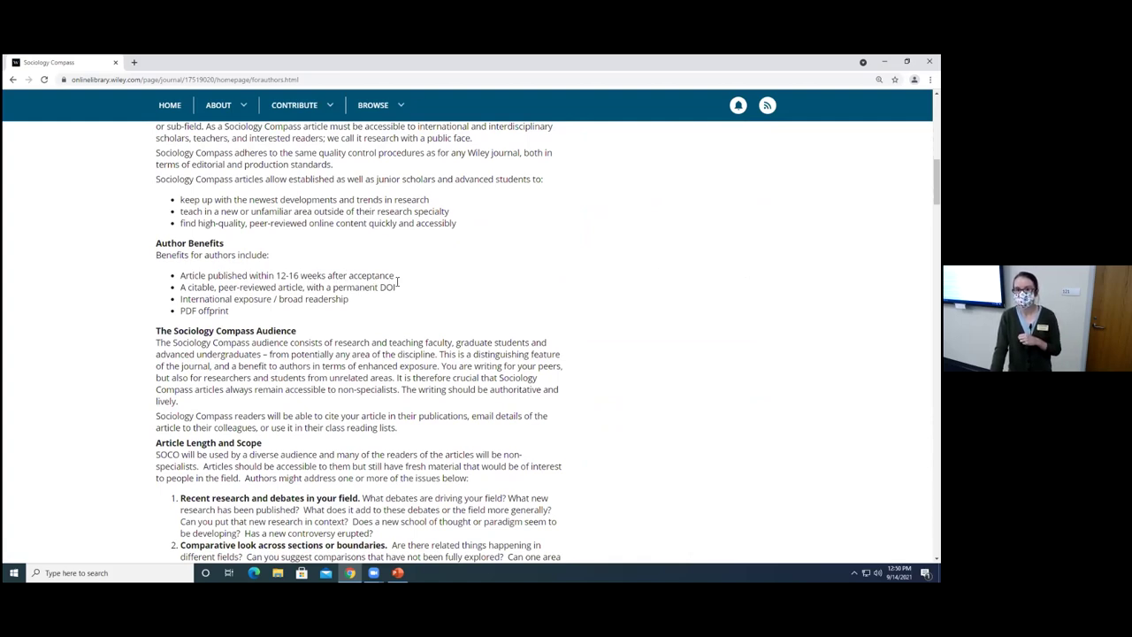
{"action": "scroll", "coordinate": [397, 340], "scroll_direction": "down", "scroll_amount": 3}
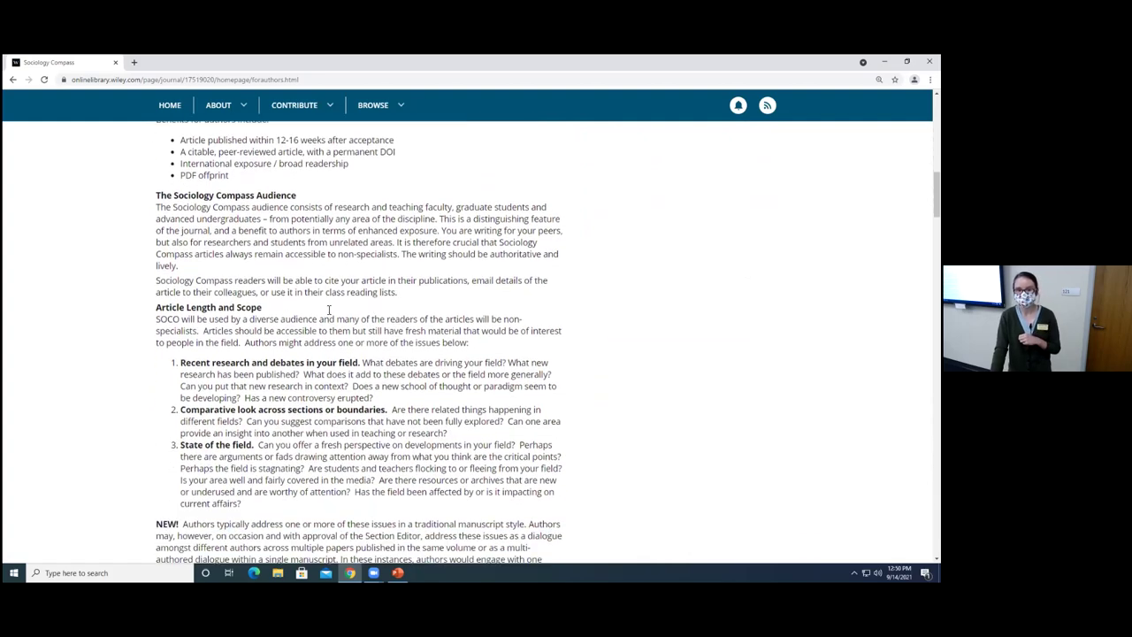
{"action": "scroll", "coordinate": [317, 309], "scroll_direction": "down", "scroll_amount": 2}
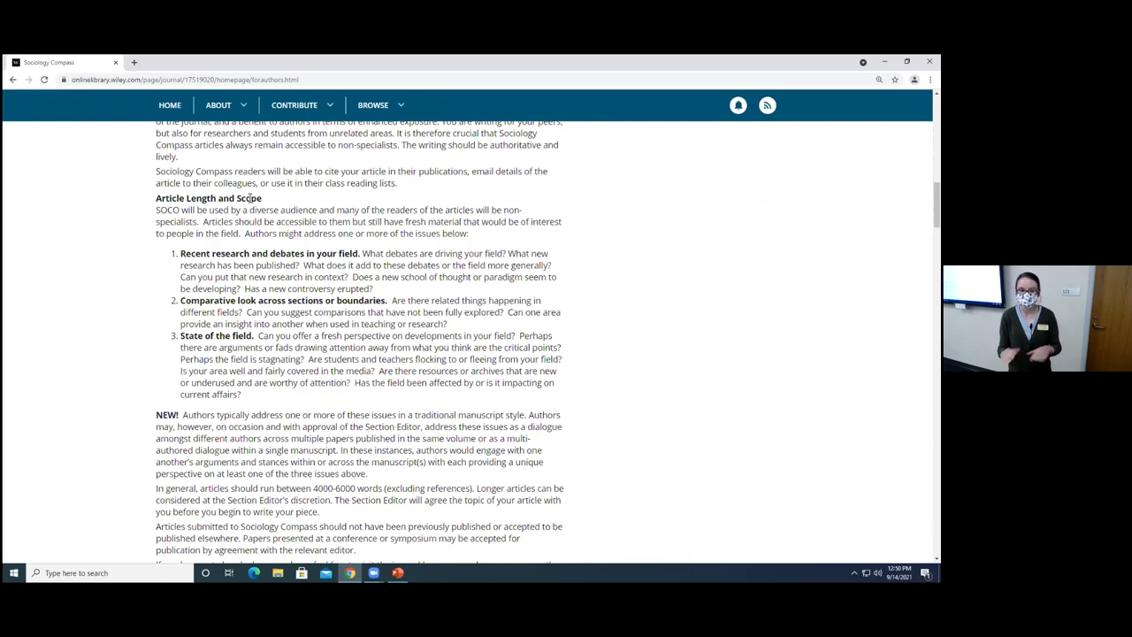
{"action": "scroll", "coordinate": [435, 408], "scroll_direction": "down", "scroll_amount": 3}
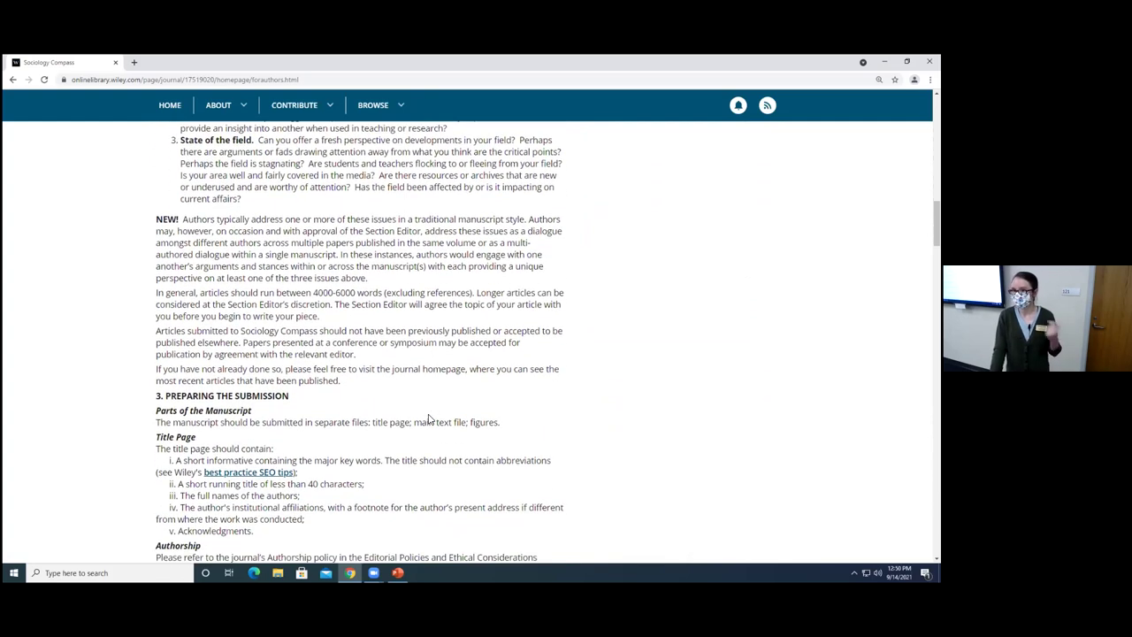
{"action": "scroll", "coordinate": [429, 418], "scroll_direction": "down", "scroll_amount": 3}
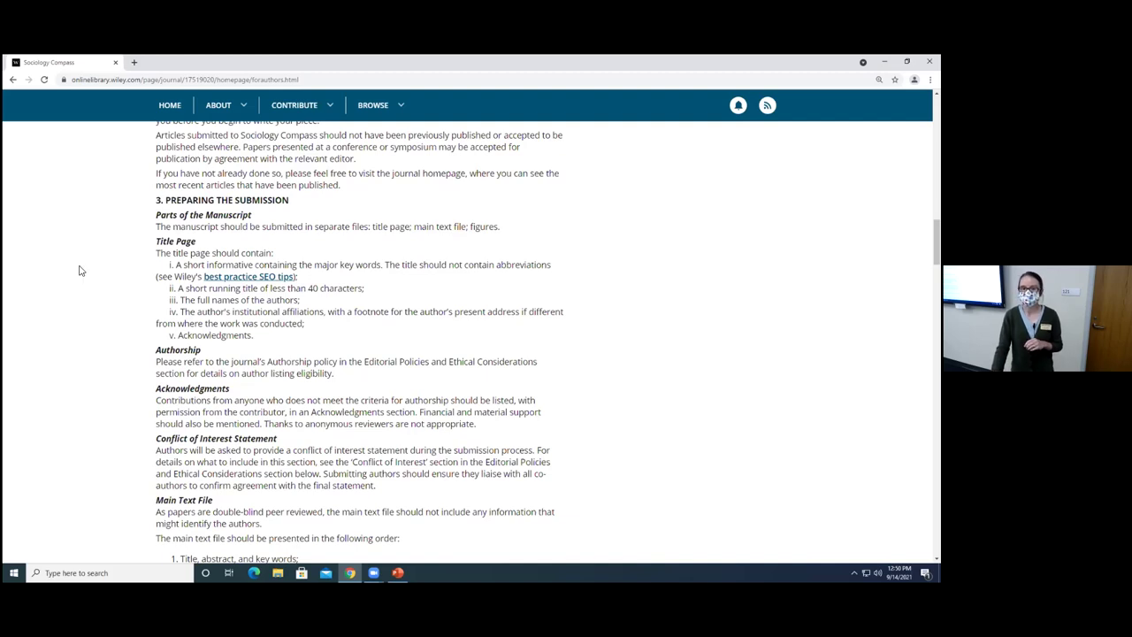
{"action": "scroll", "coordinate": [165, 265], "scroll_direction": "down", "scroll_amount": 2}
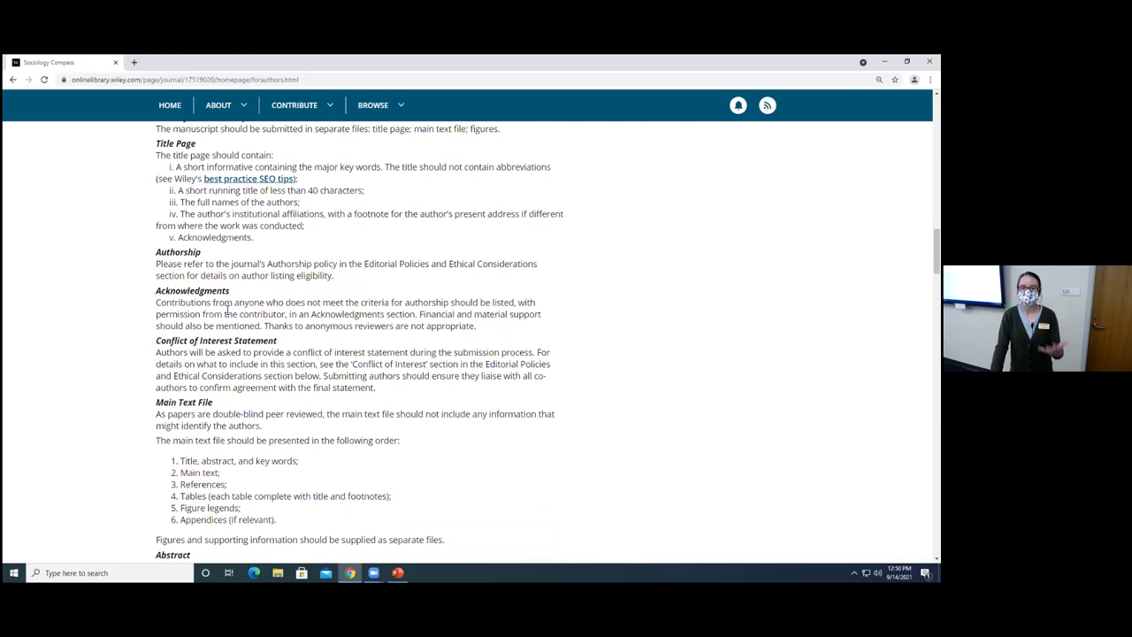
{"action": "scroll", "coordinate": [321, 369], "scroll_direction": "down", "scroll_amount": 3}
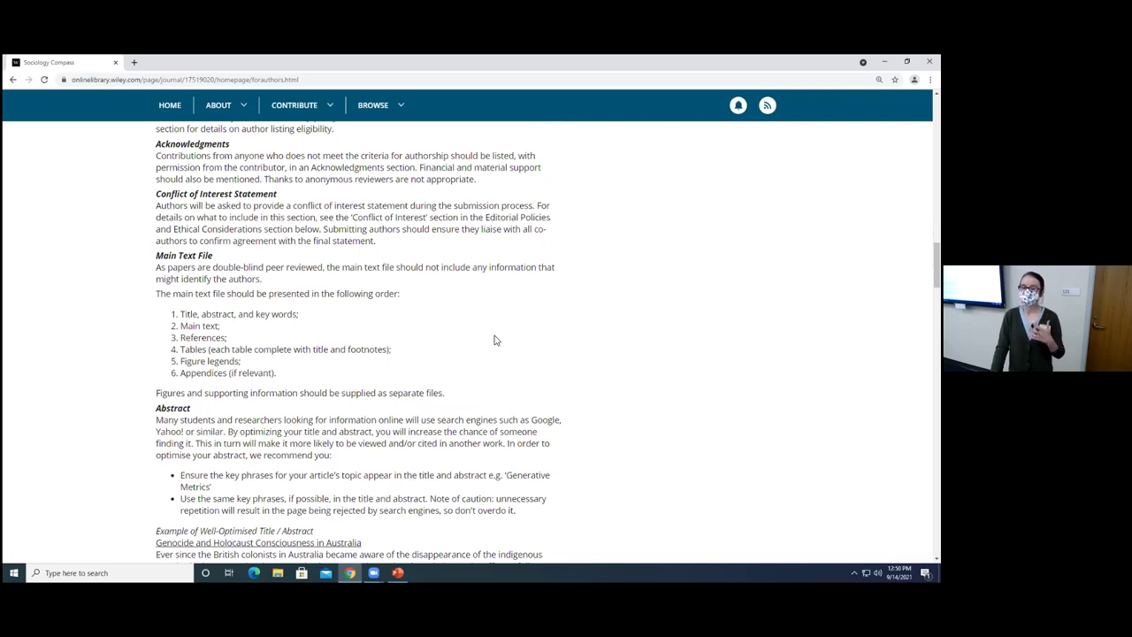
{"action": "left_click_drag", "start_coordinate": [210, 267], "coordinate": [324, 271]}
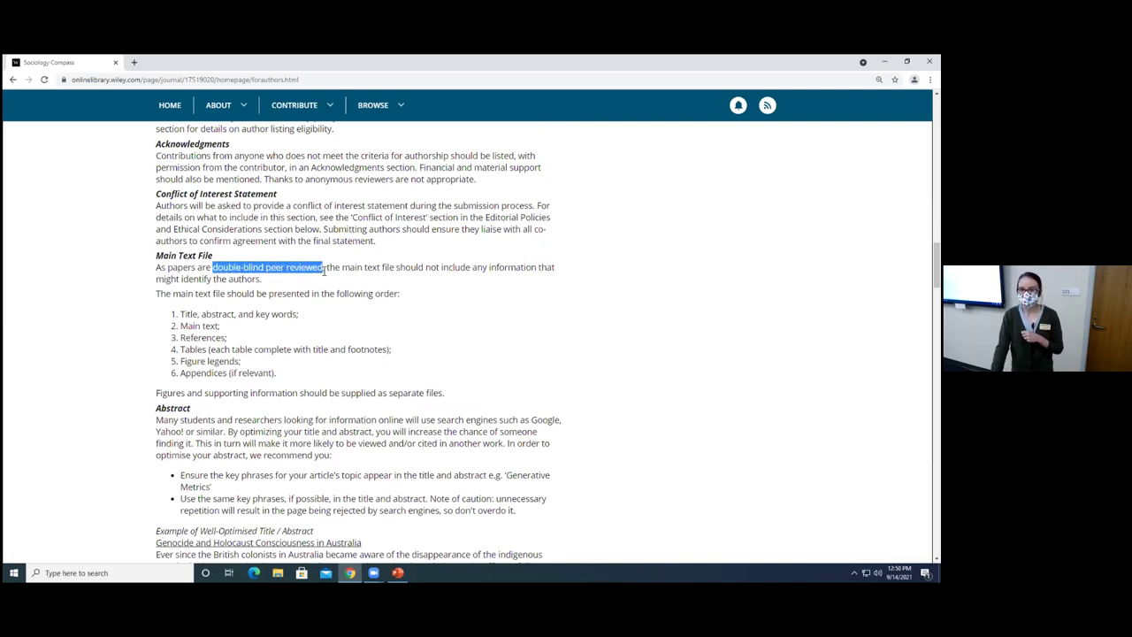
{"action": "left_click", "coordinate": [503, 303]}
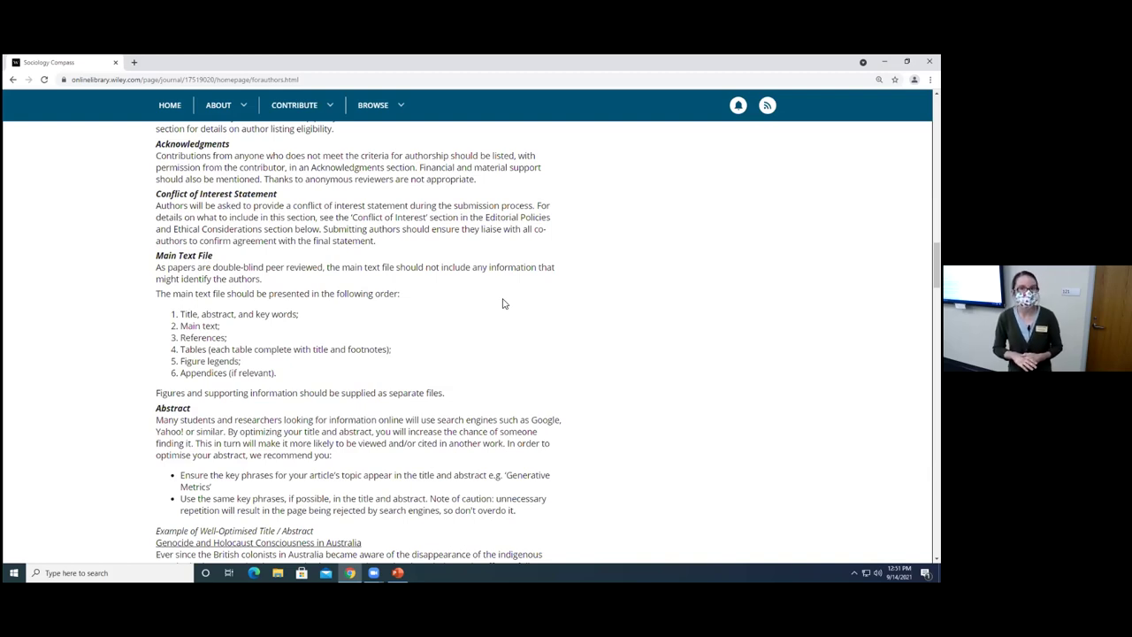
- Launch Word from the Windows search and create a new blank document
{"action": "left_click", "coordinate": [168, 572]}
{"action": "type", "text": "word"}
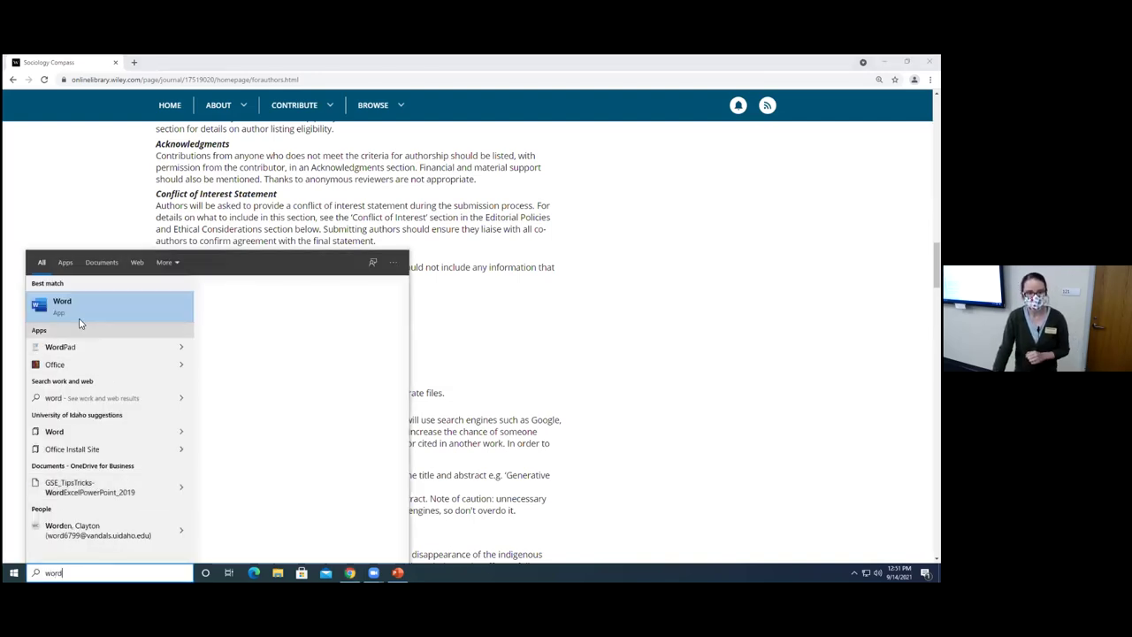
{"action": "key", "text": "Return"}
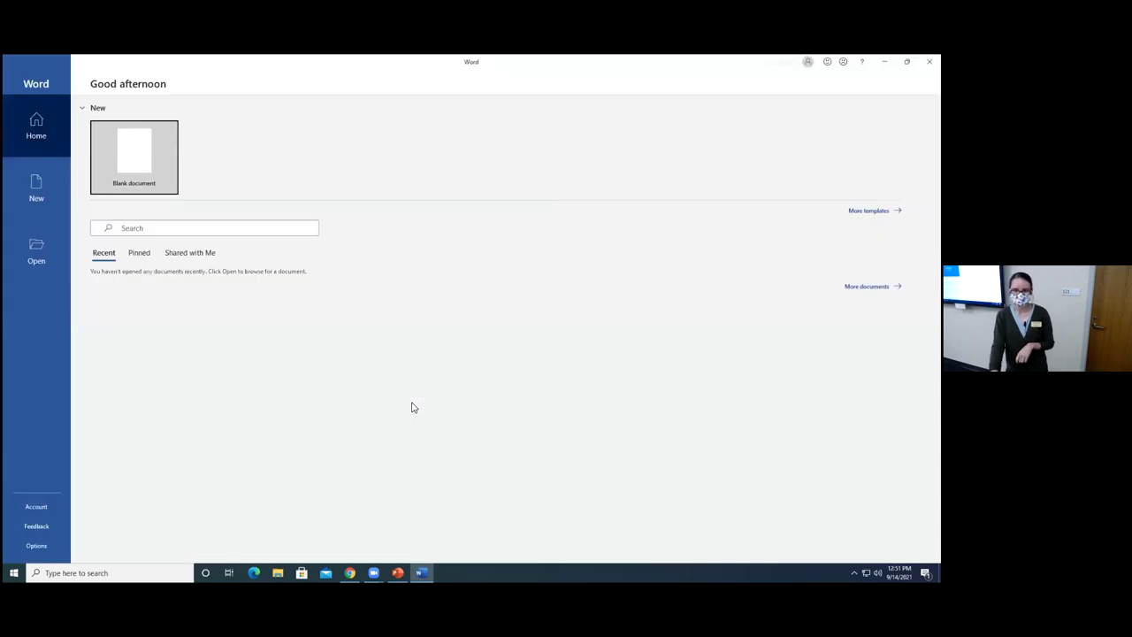
{"action": "left_click", "coordinate": [118, 151]}
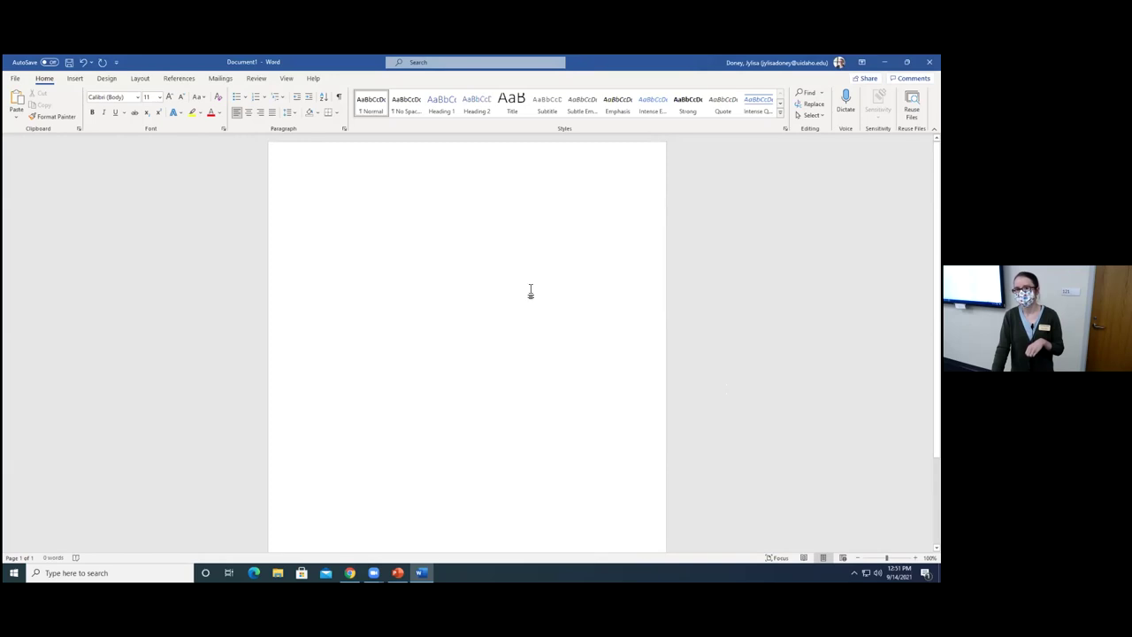
- Try Inspect Document from File > Info, then cancel the save prompt
{"action": "left_click", "coordinate": [14, 79]}
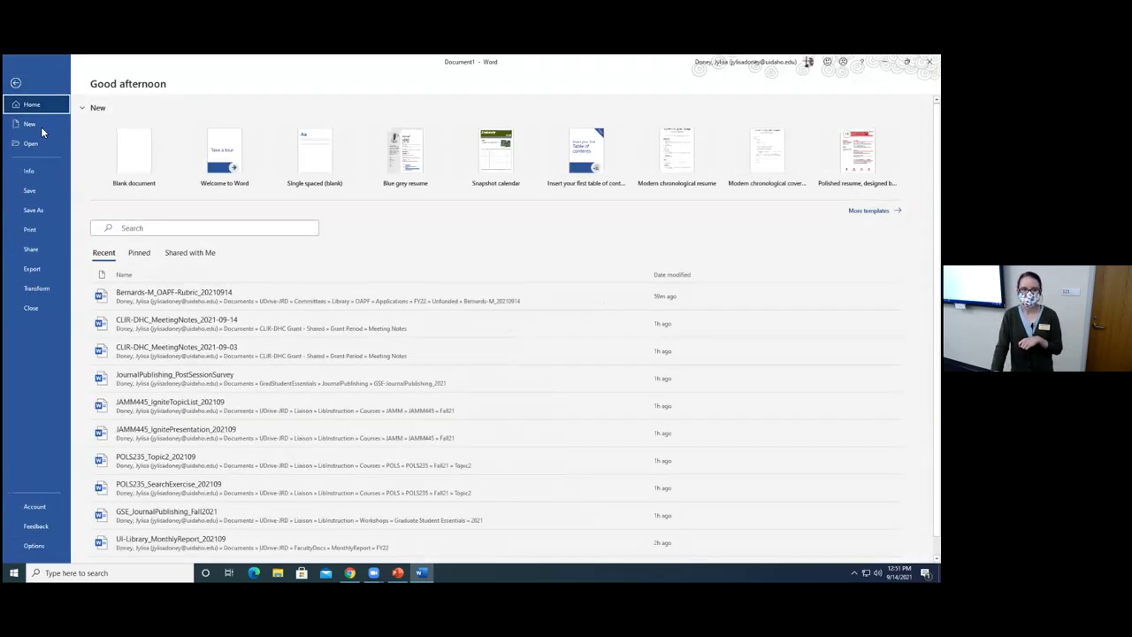
{"action": "left_click", "coordinate": [40, 175]}
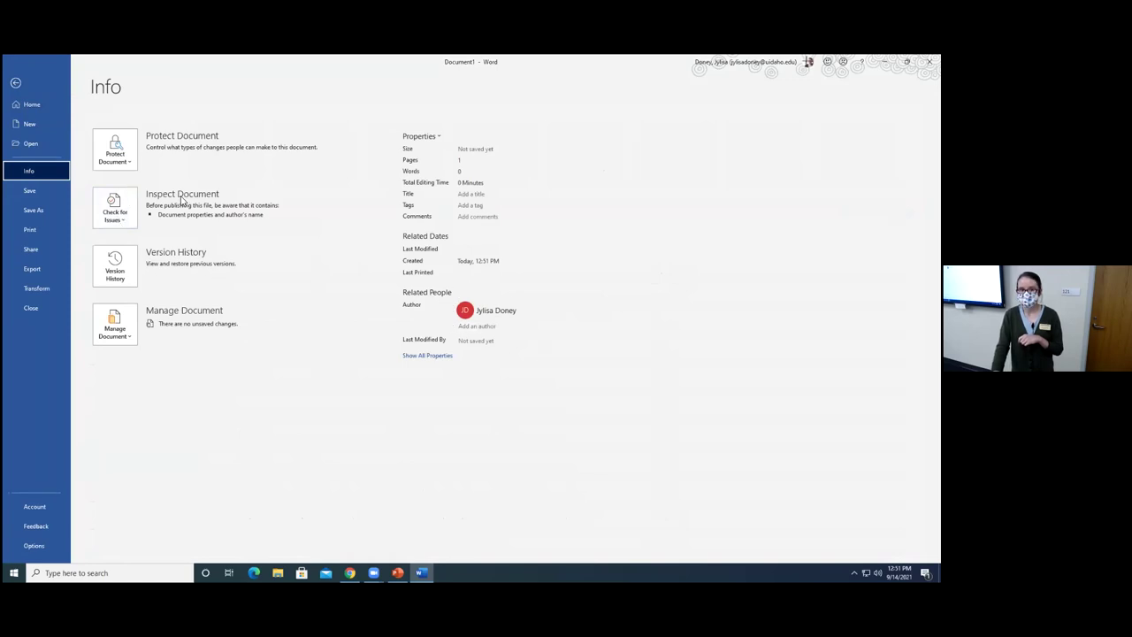
{"action": "left_click", "coordinate": [115, 209]}
{"action": "left_click", "coordinate": [153, 251]}
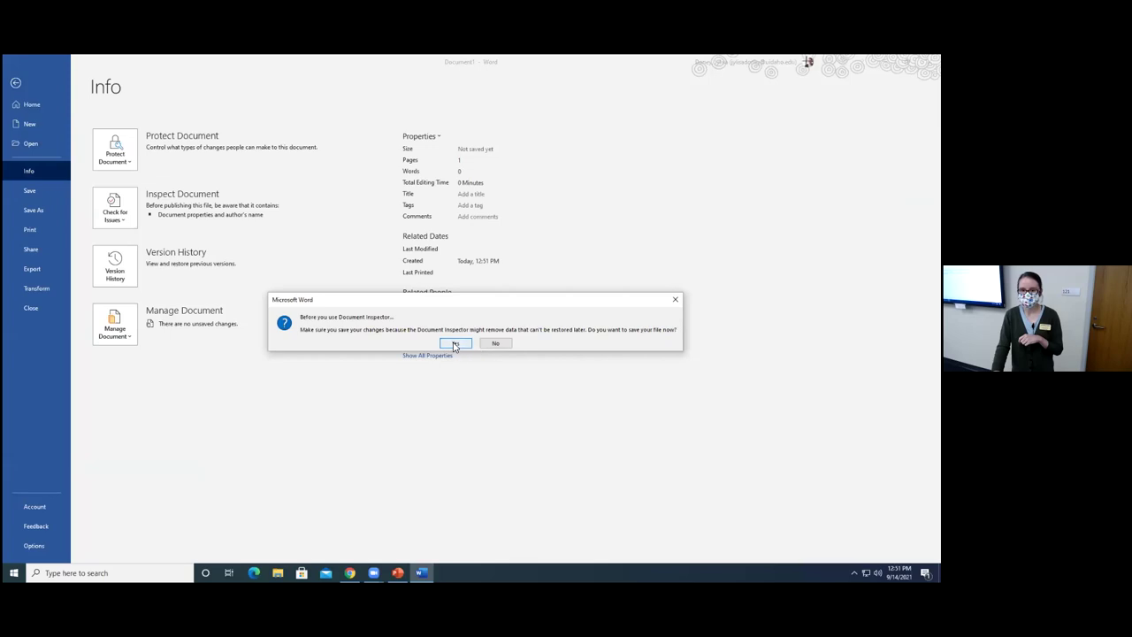
{"action": "left_click", "coordinate": [454, 344]}
{"action": "left_click", "coordinate": [435, 315]}
- Save the blank document on this computer as 'test'
{"action": "left_click", "coordinate": [40, 126]}
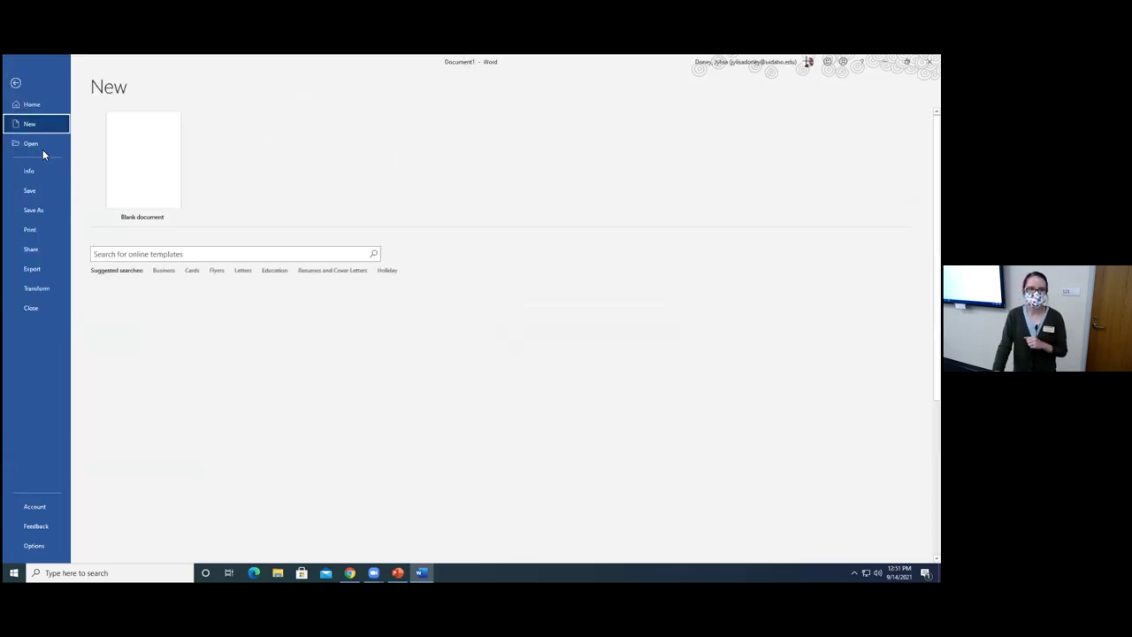
{"action": "left_click", "coordinate": [33, 210]}
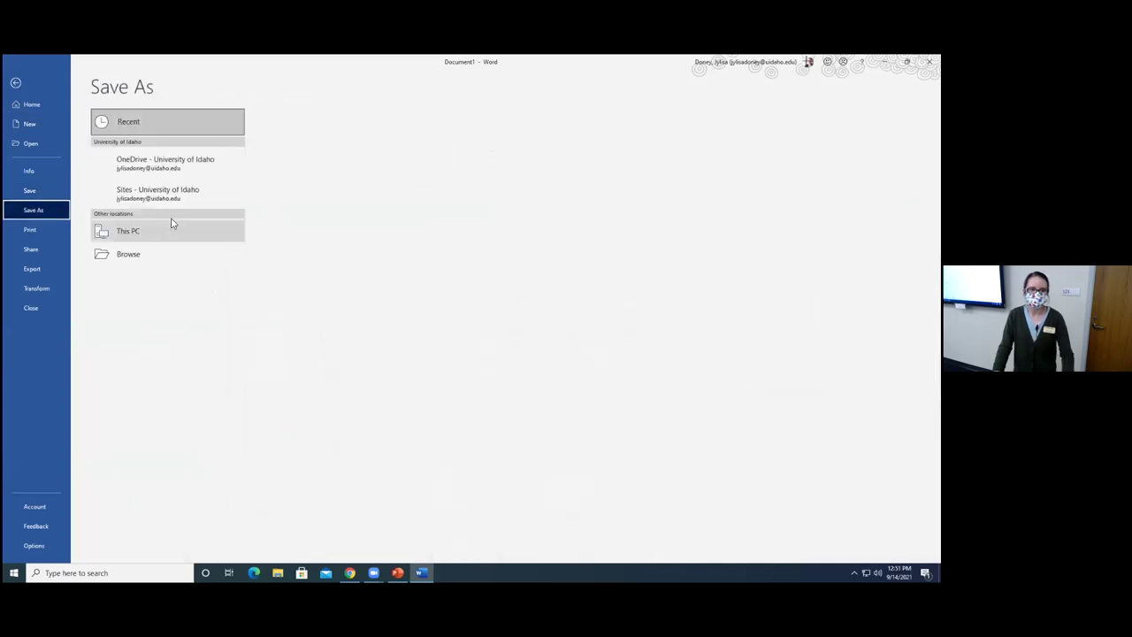
{"action": "left_click", "coordinate": [128, 231]}
{"action": "left_click", "coordinate": [316, 129]}
{"action": "type", "text": "test"}
{"action": "left_click", "coordinate": [612, 140]}
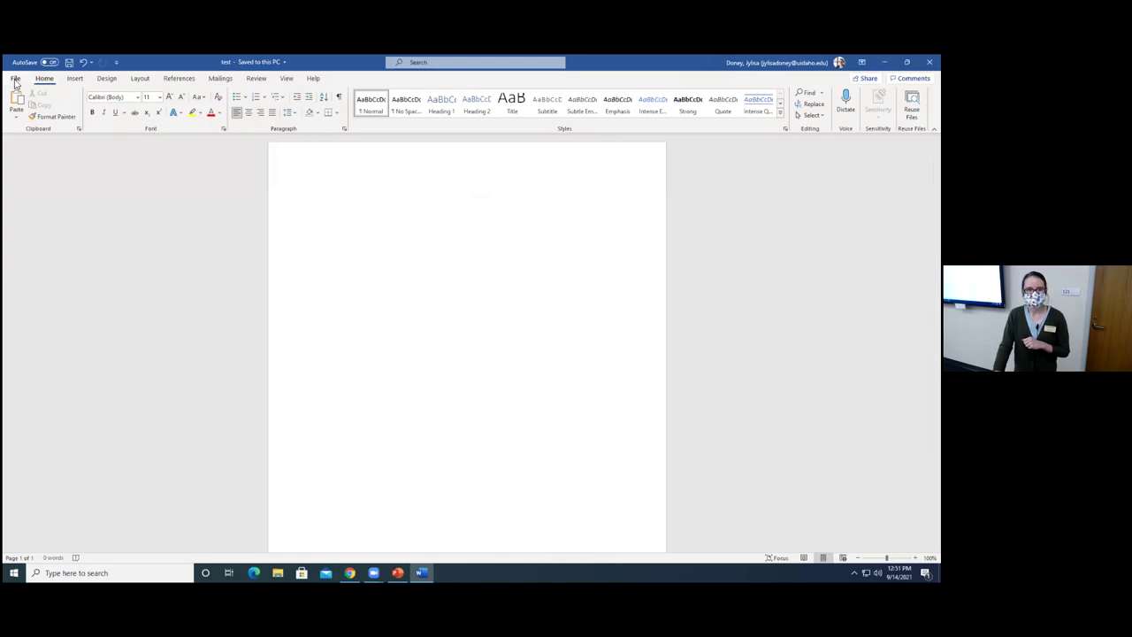
- Show the Info page of 'test' with its Check for Issues options
{"action": "left_click", "coordinate": [15, 79]}
{"action": "left_click", "coordinate": [35, 171]}
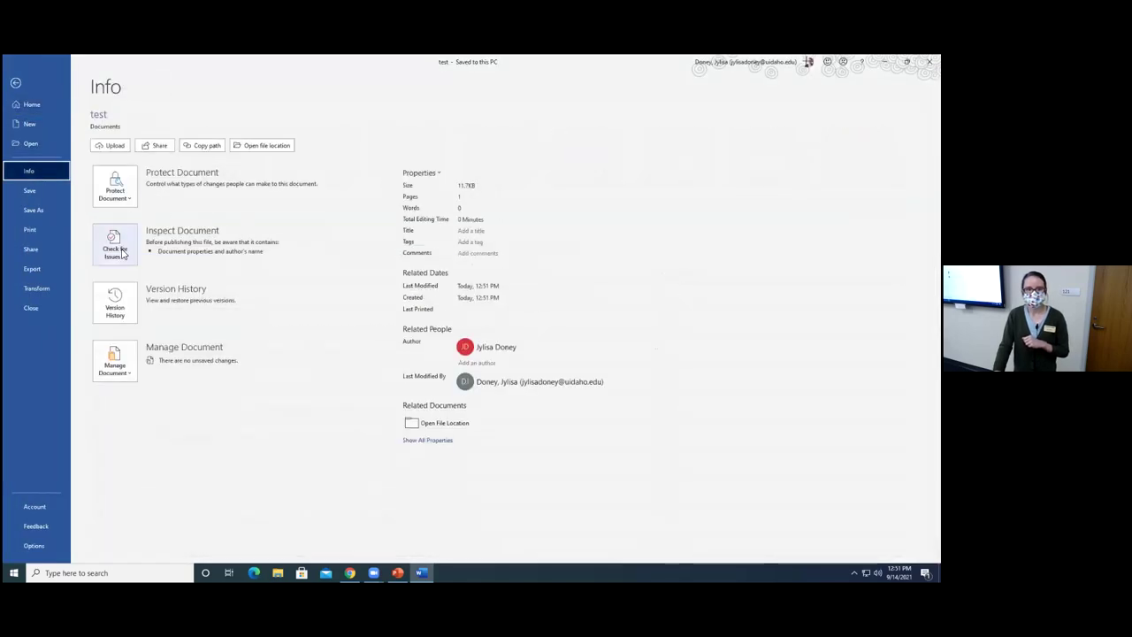
{"action": "left_click", "coordinate": [123, 253]}
- Inspect 'test' and remove all Document Properties and Personal Information
{"action": "left_click", "coordinate": [150, 282]}
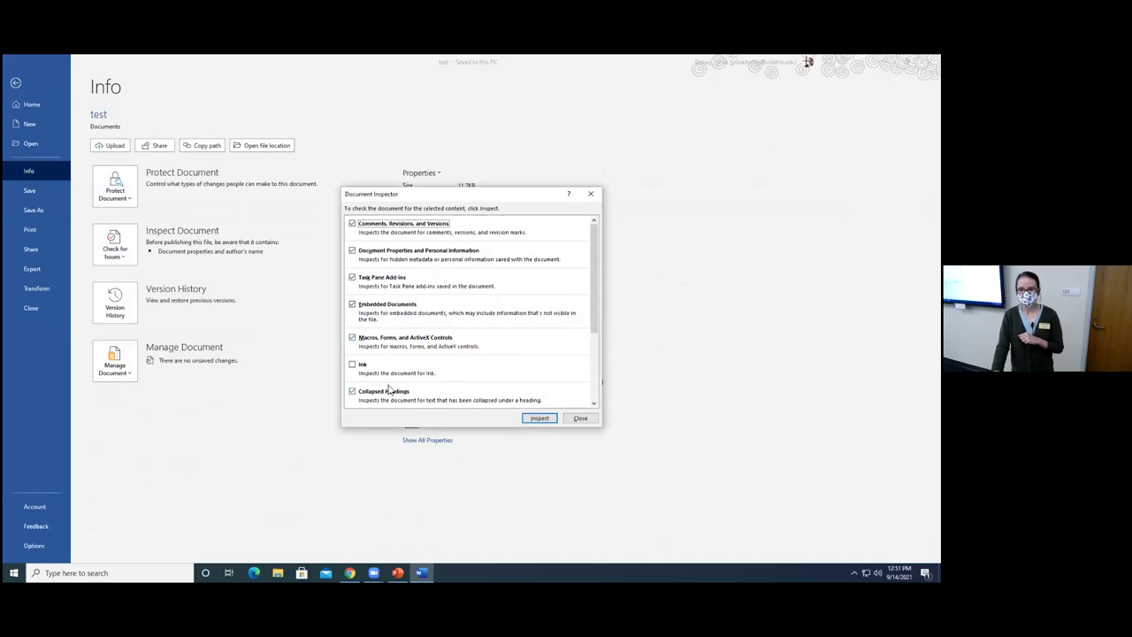
{"action": "left_click", "coordinate": [539, 417]}
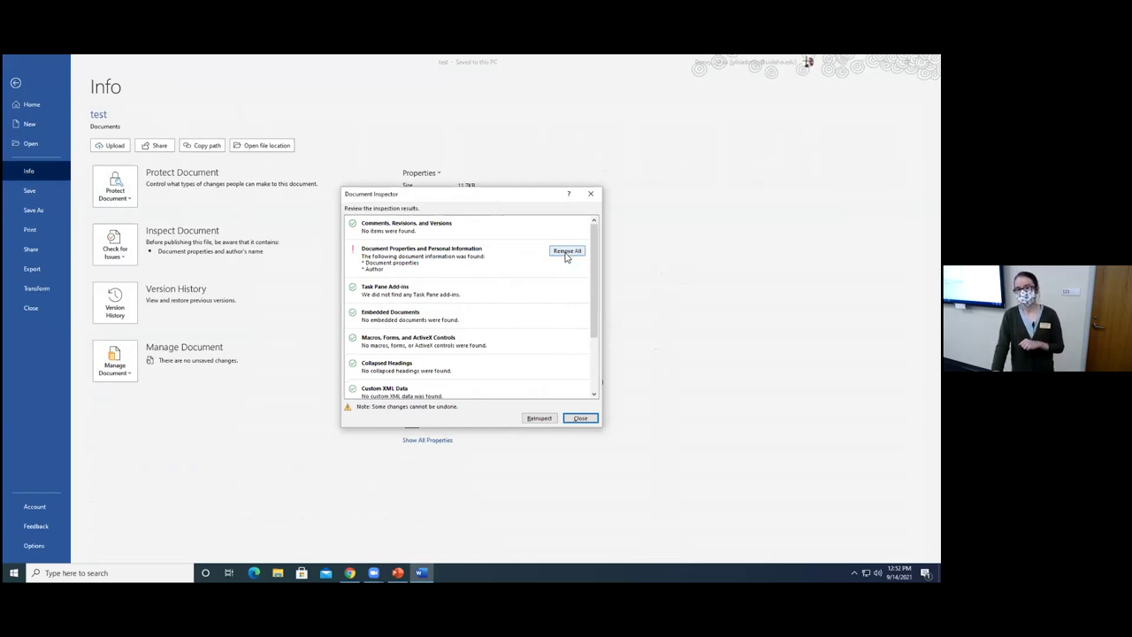
{"action": "left_click", "coordinate": [566, 253]}
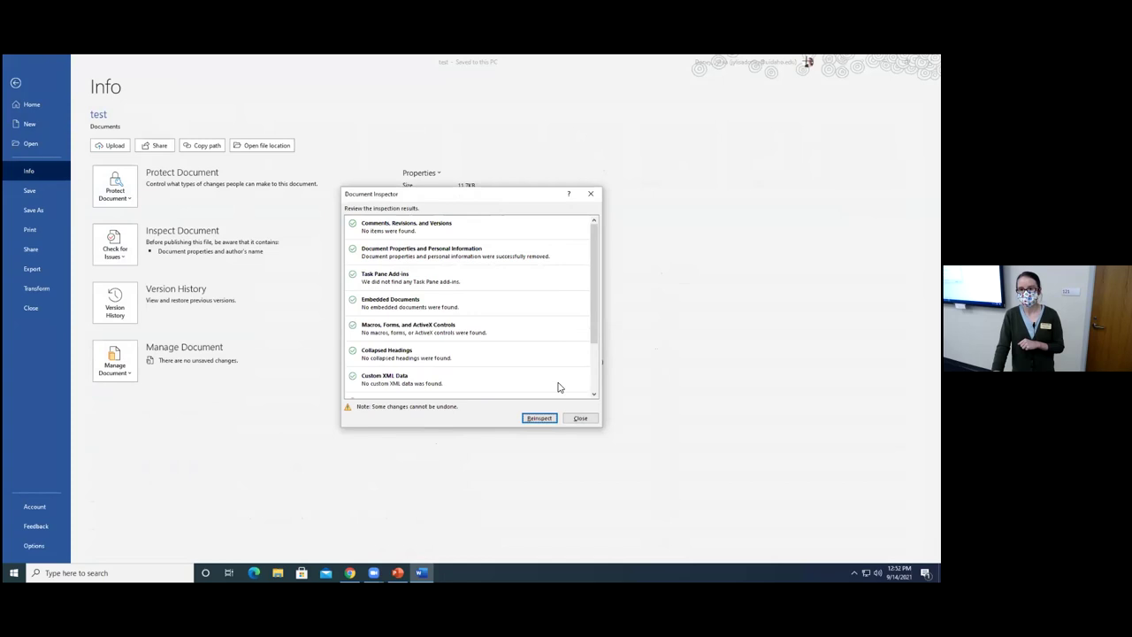
- Reinspect to confirm nothing remains, then close Word without saving
{"action": "left_click", "coordinate": [539, 419]}
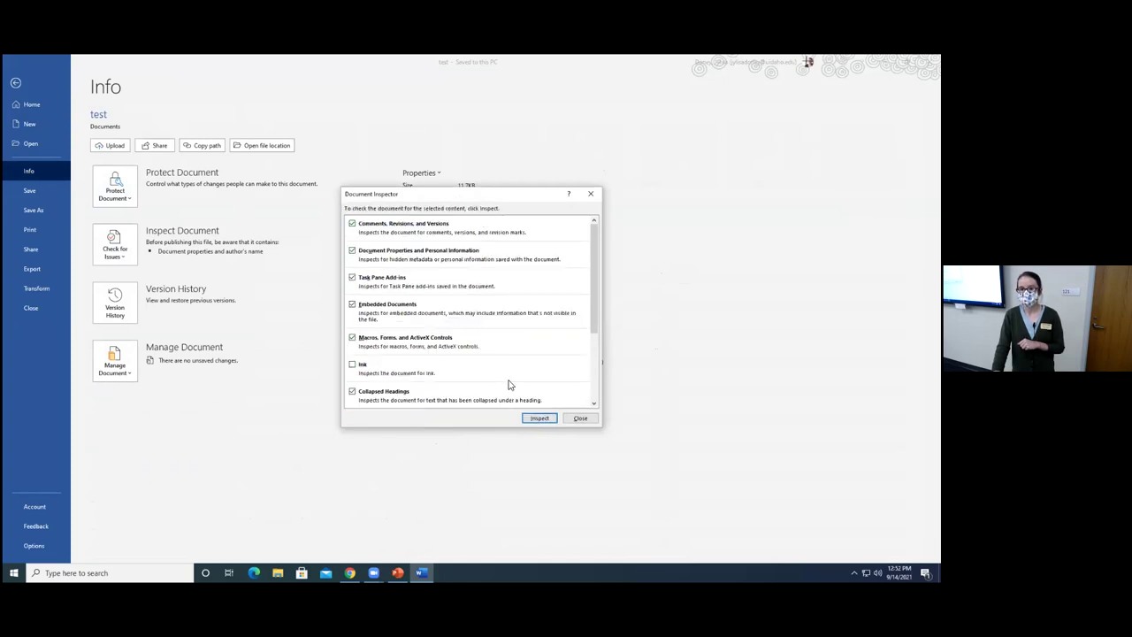
{"action": "left_click", "coordinate": [539, 418]}
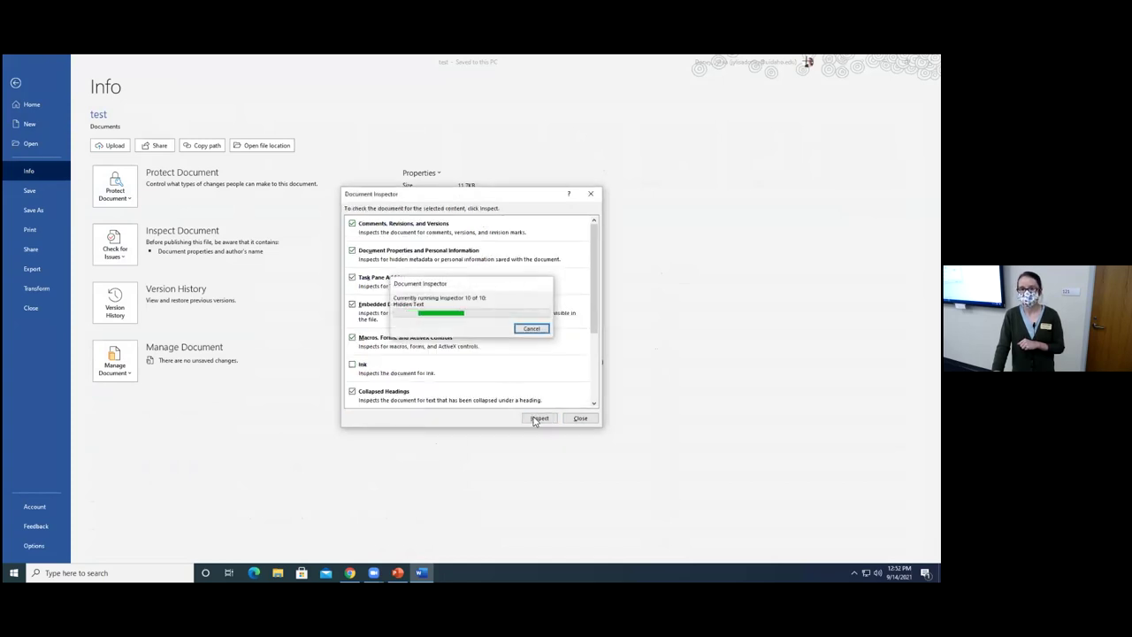
{"action": "left_click", "coordinate": [580, 418]}
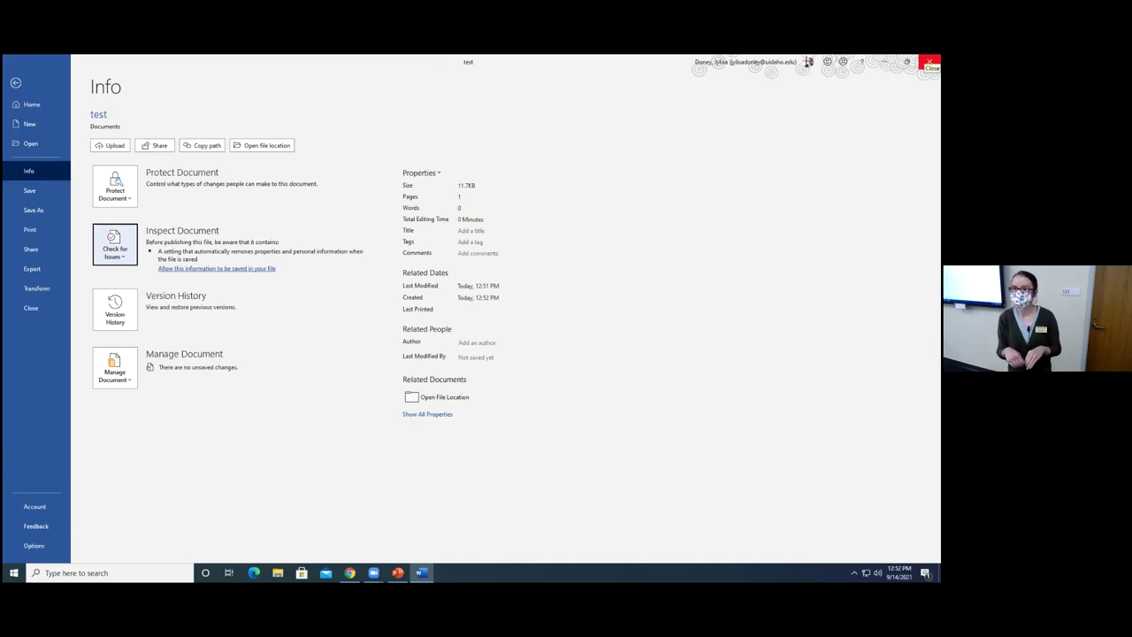
{"action": "left_click", "coordinate": [930, 63]}
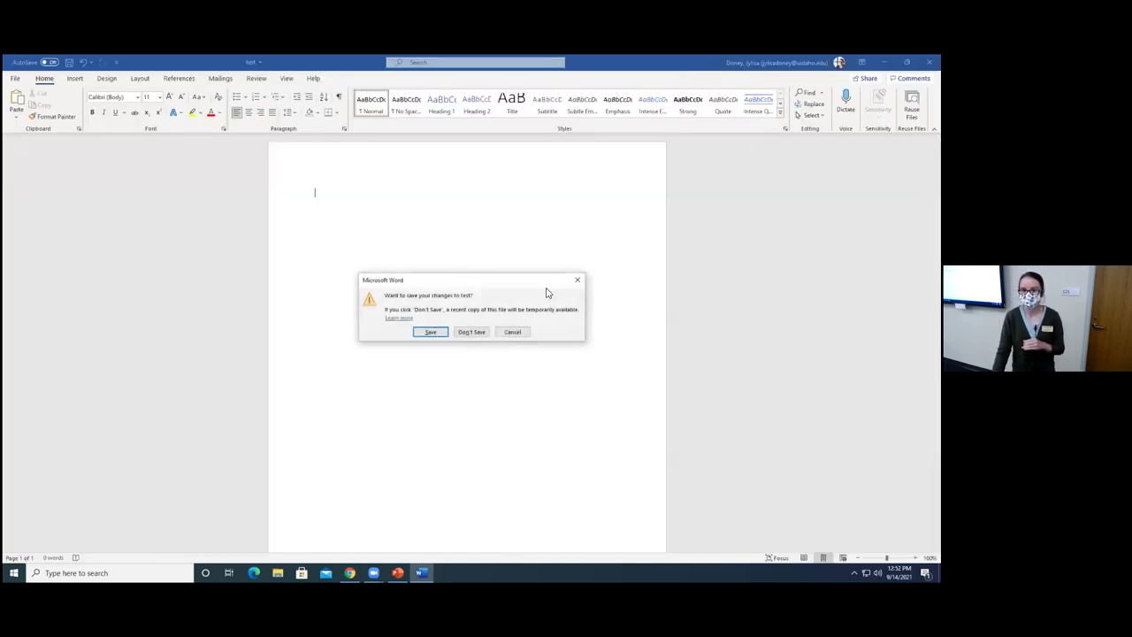
{"action": "left_click", "coordinate": [476, 335]}
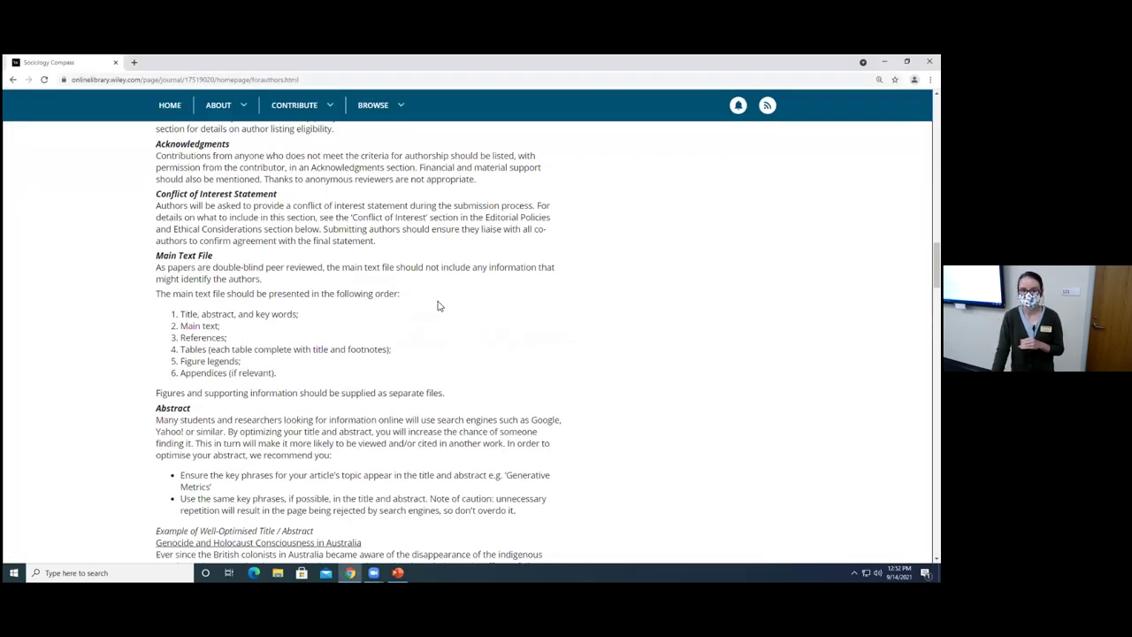
- Read on through References, Figures, Editorial Policies and Licensing to the Editorial Office Contact Details
{"action": "scroll", "coordinate": [437, 306], "scroll_direction": "down", "scroll_amount": 3}
{"action": "scroll", "coordinate": [440, 306], "scroll_direction": "down", "scroll_amount": 1}
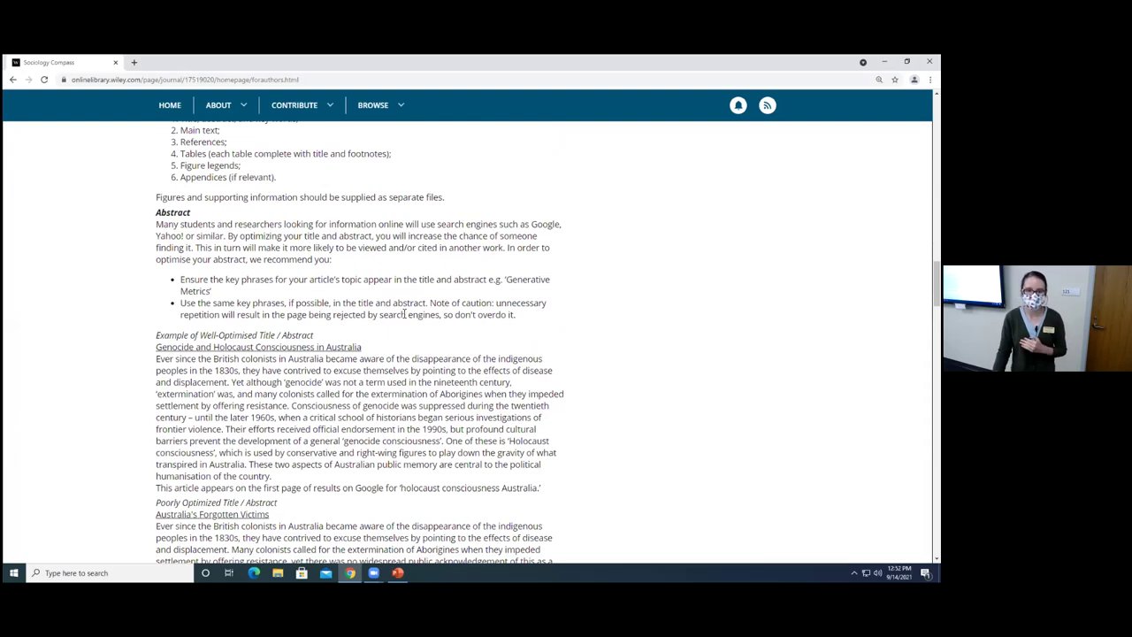
{"action": "scroll", "coordinate": [376, 330], "scroll_direction": "down", "scroll_amount": 3}
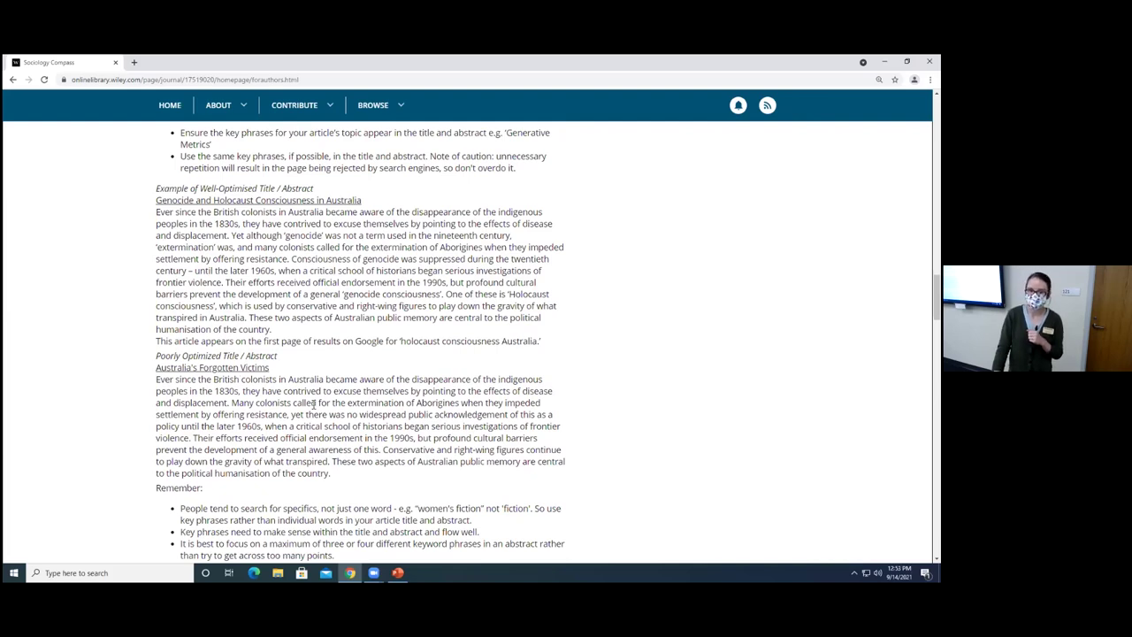
{"action": "scroll", "coordinate": [617, 456], "scroll_direction": "down", "scroll_amount": 1}
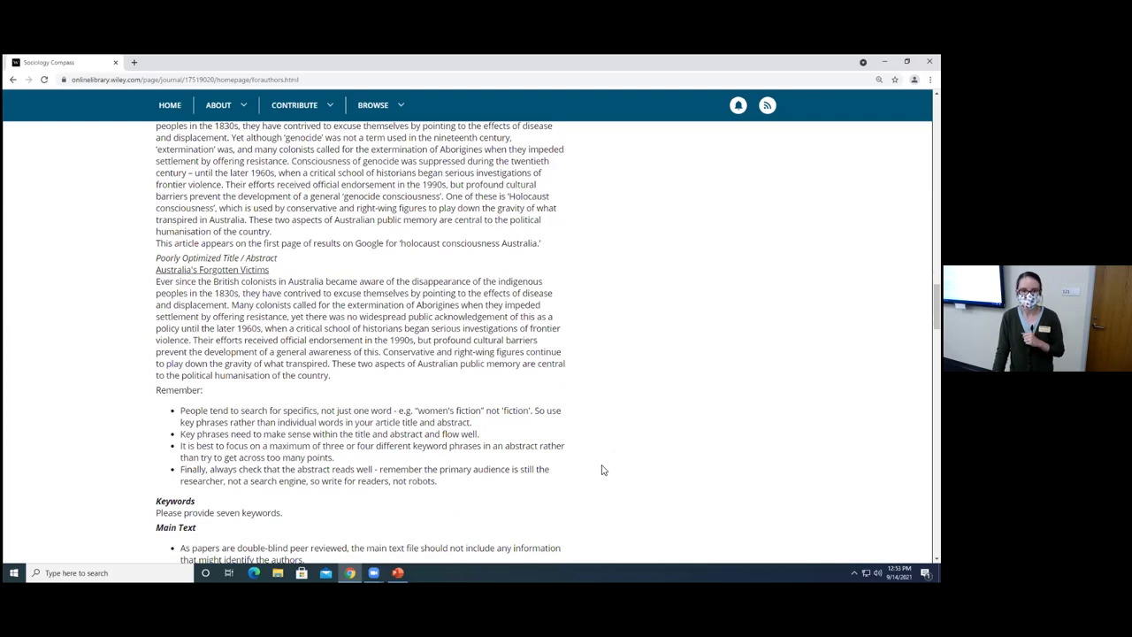
{"action": "scroll", "coordinate": [602, 467], "scroll_direction": "down", "scroll_amount": 5}
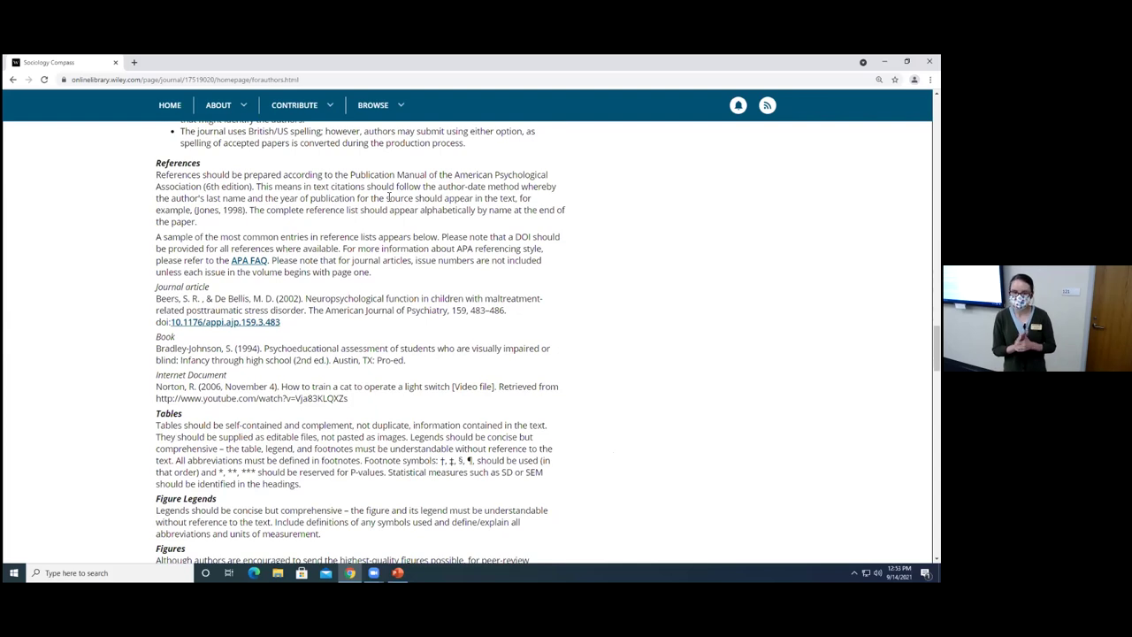
{"action": "scroll", "coordinate": [492, 319], "scroll_direction": "down", "scroll_amount": 5}
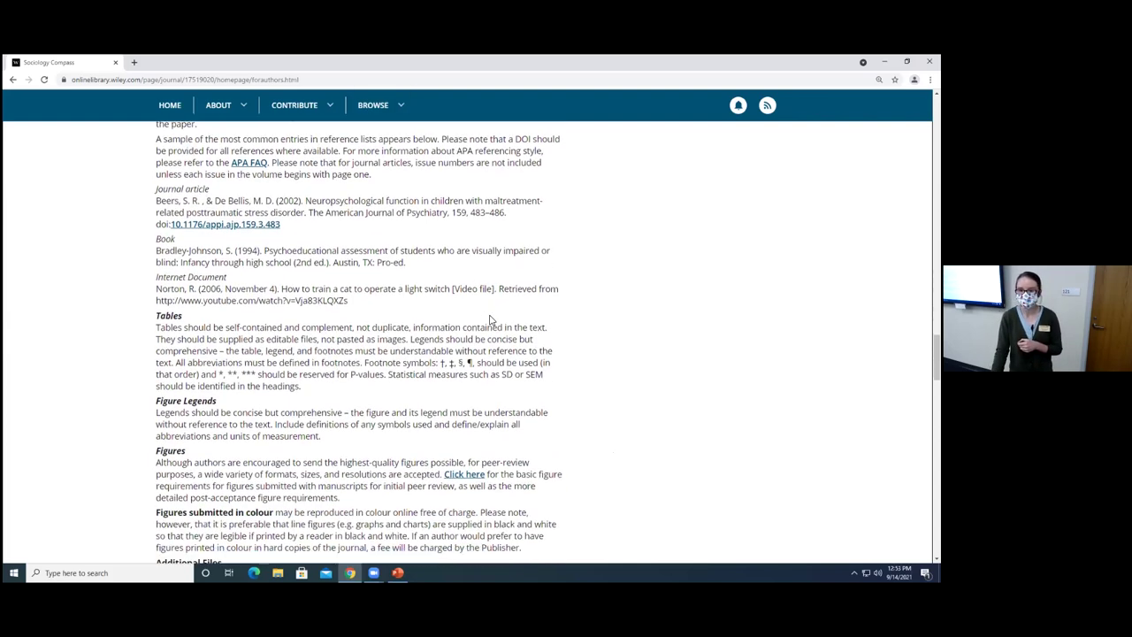
{"action": "scroll", "coordinate": [491, 316], "scroll_direction": "down", "scroll_amount": 8}
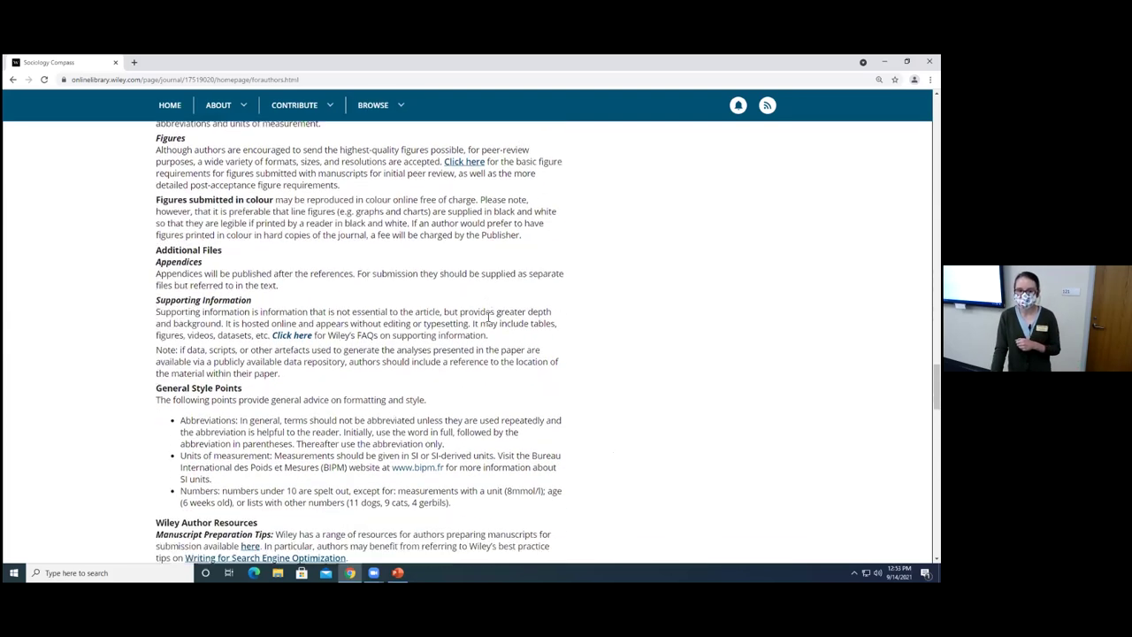
{"action": "scroll", "coordinate": [485, 316], "scroll_direction": "down", "scroll_amount": 10}
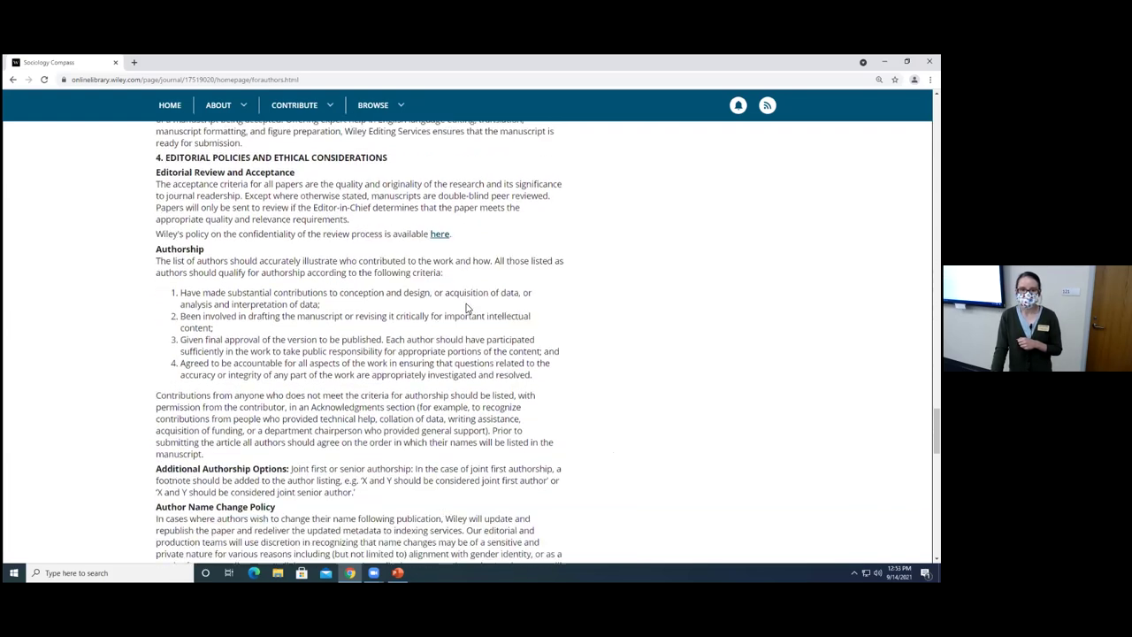
{"action": "scroll", "coordinate": [467, 306], "scroll_direction": "down", "scroll_amount": 5}
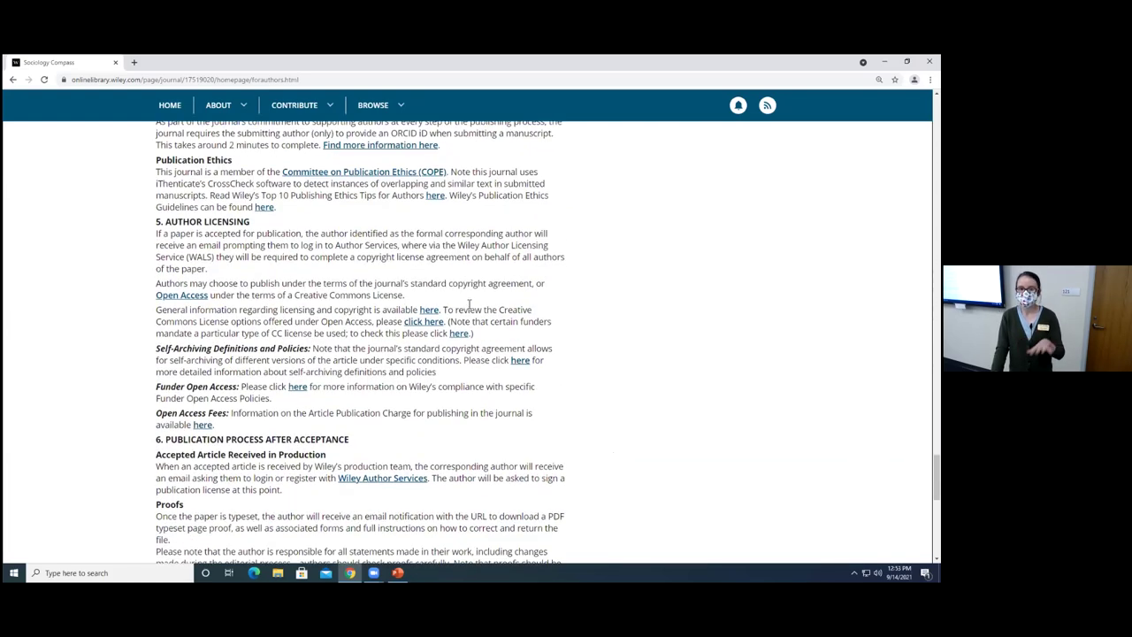
{"action": "scroll", "coordinate": [554, 342], "scroll_direction": "down", "scroll_amount": 1}
{"action": "scroll", "coordinate": [566, 349], "scroll_direction": "down", "scroll_amount": 3}
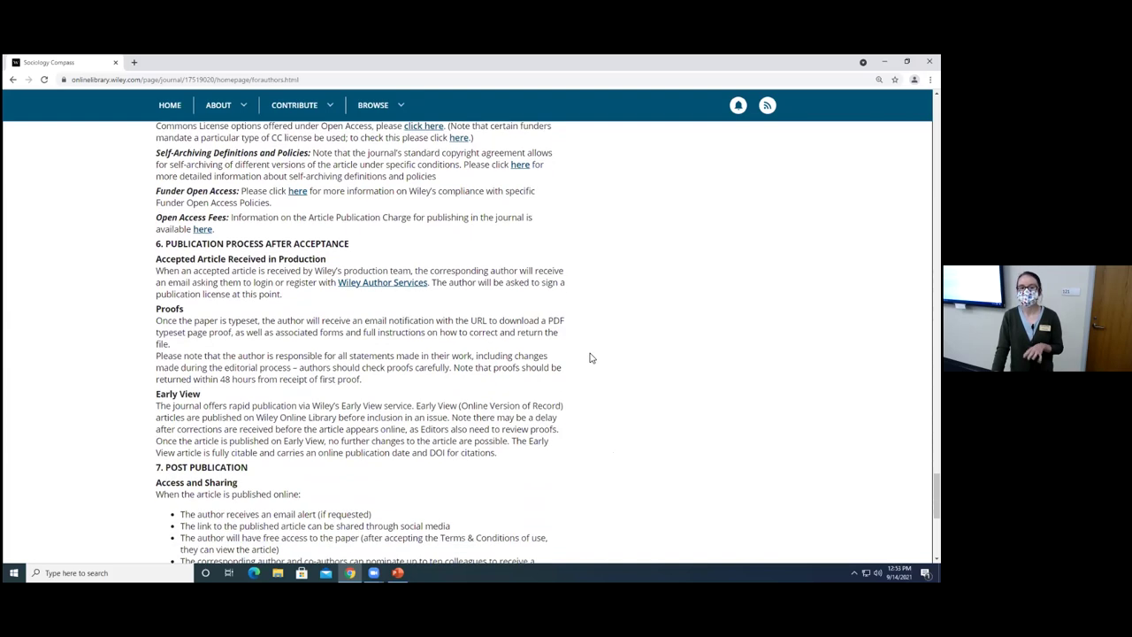
{"action": "scroll", "coordinate": [592, 353], "scroll_direction": "down", "scroll_amount": 1}
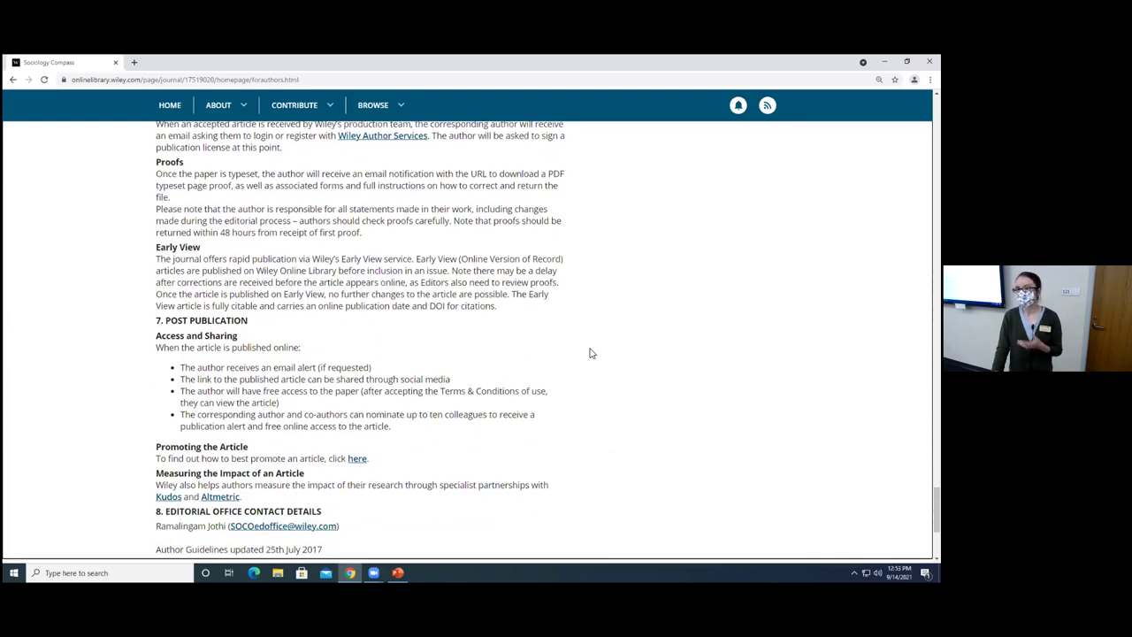